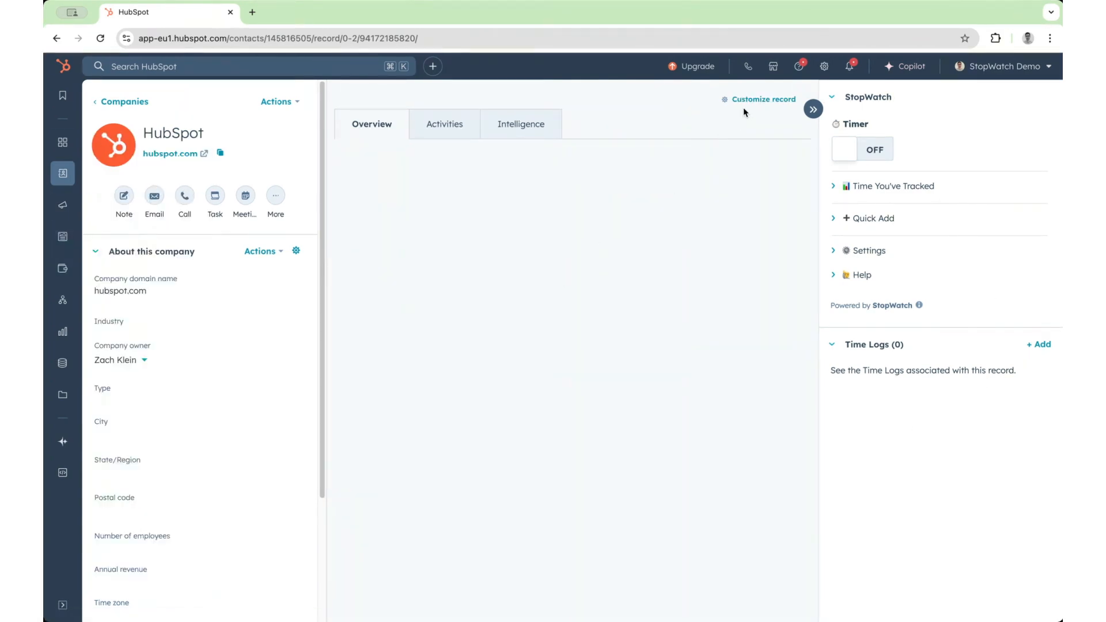
- Customize the company record's Default view by creating a new middle-column tab named StopWatch Admin
left_click(764, 103)
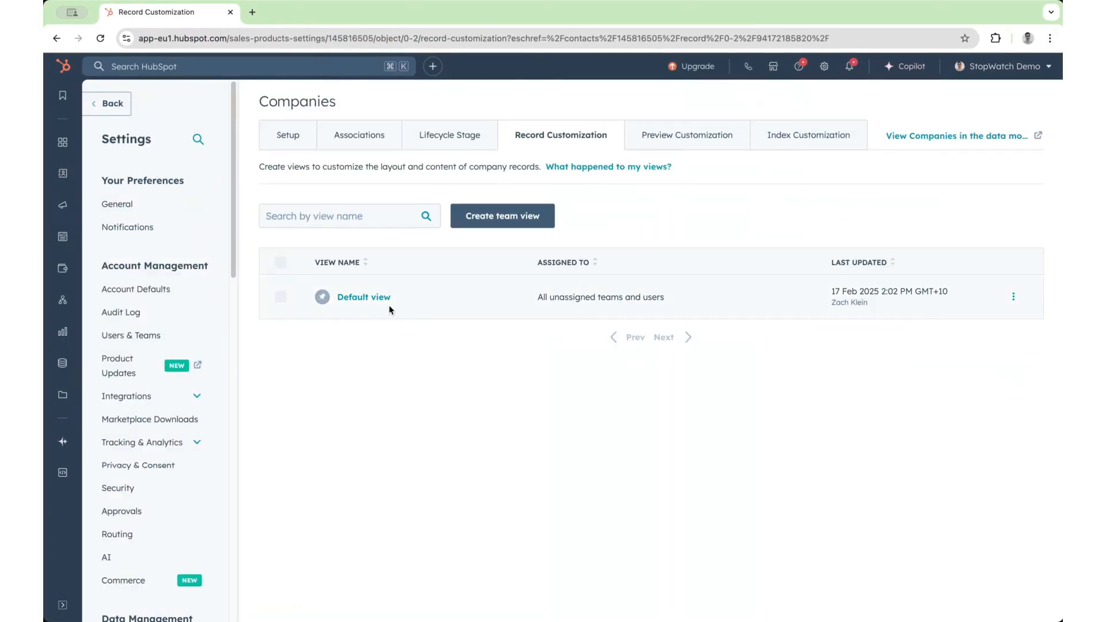
left_click(370, 298)
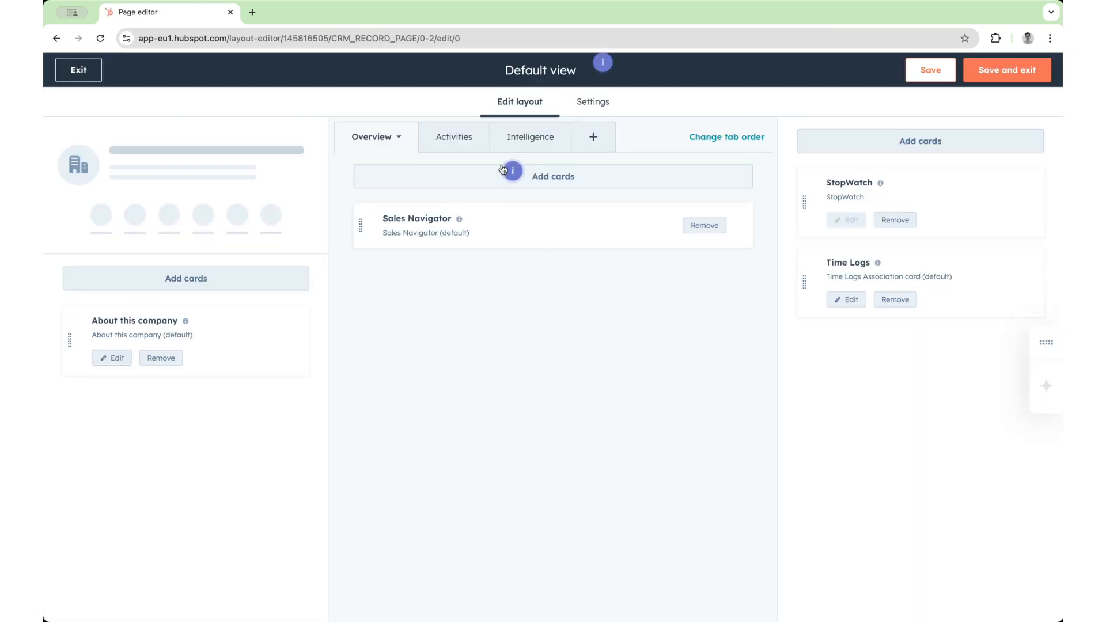
left_click(596, 138)
type("St")
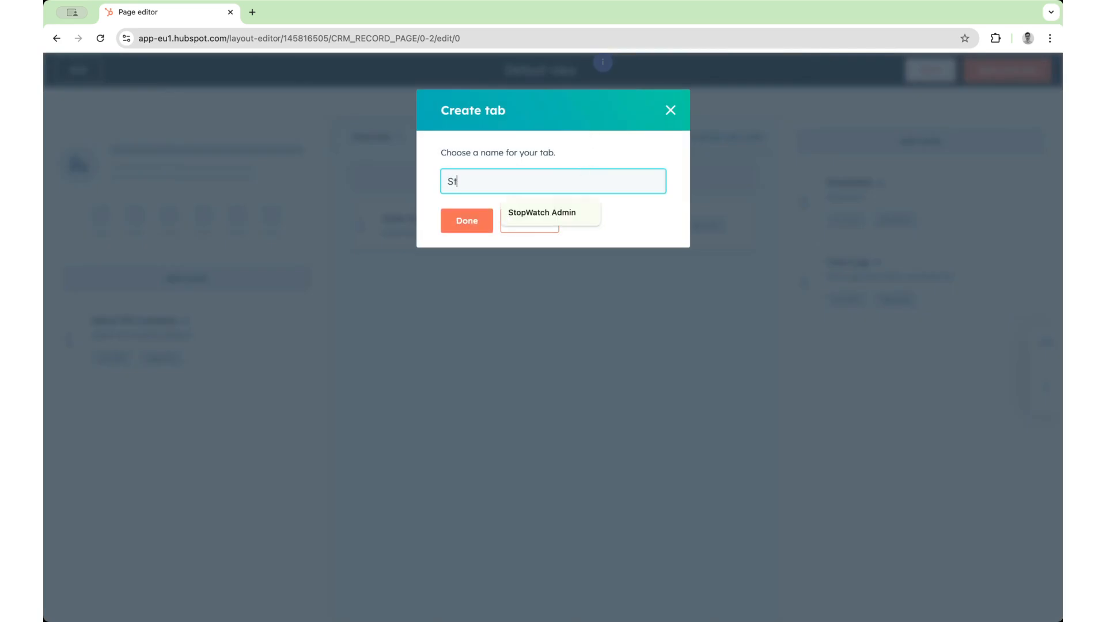
type("opWatch Admin")
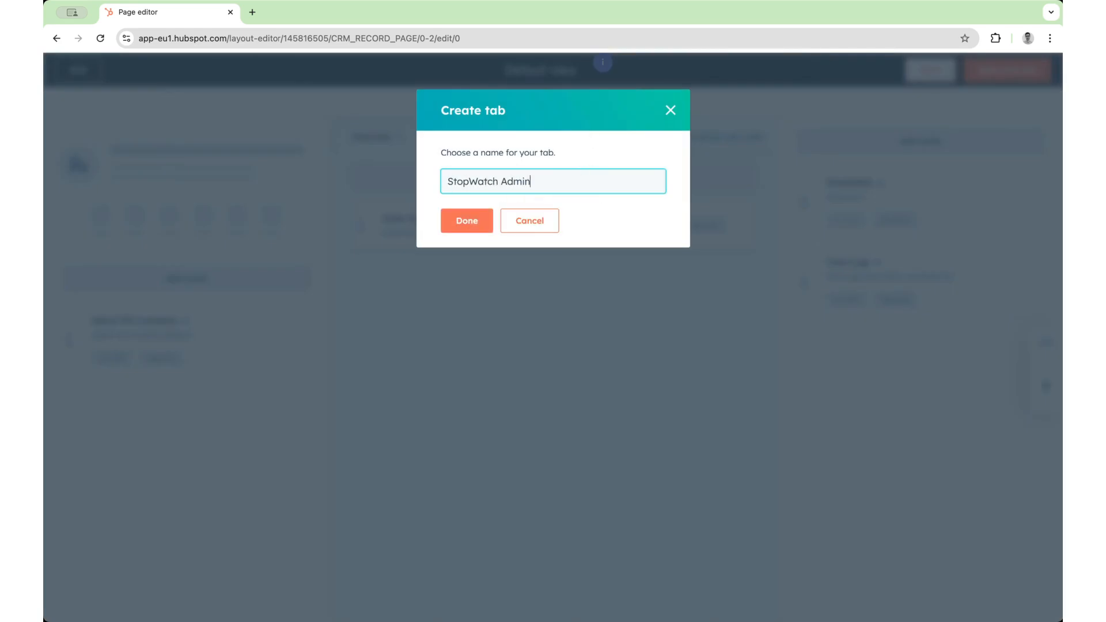
left_click(461, 228)
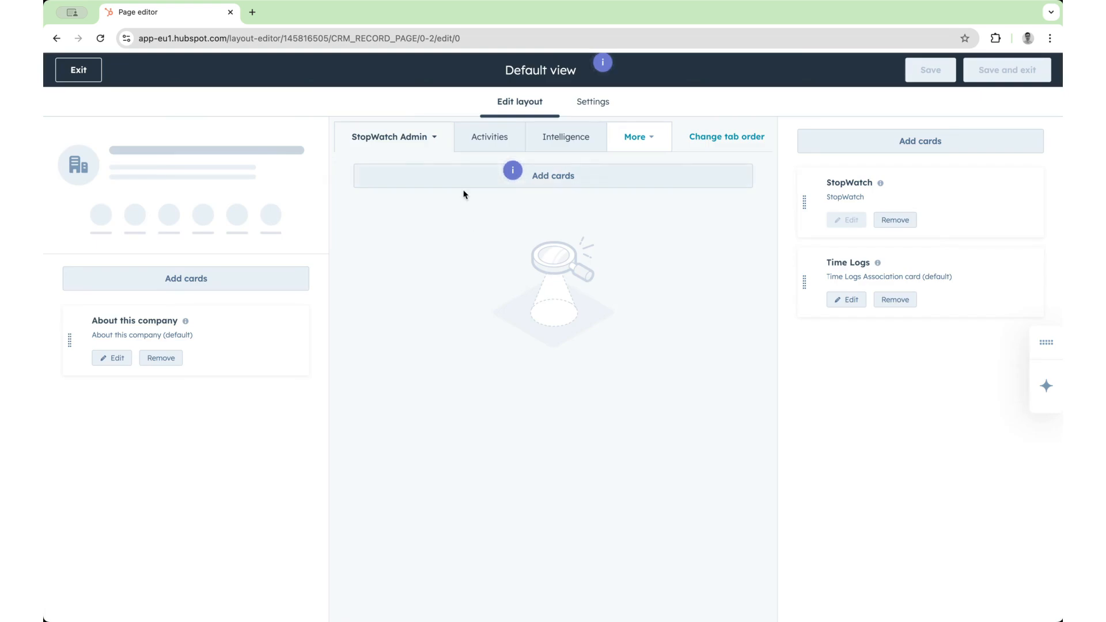
- Add the StopWatch app's StopWatch Admin card to the new tab, then save the layout and exit the editor
left_click(562, 182)
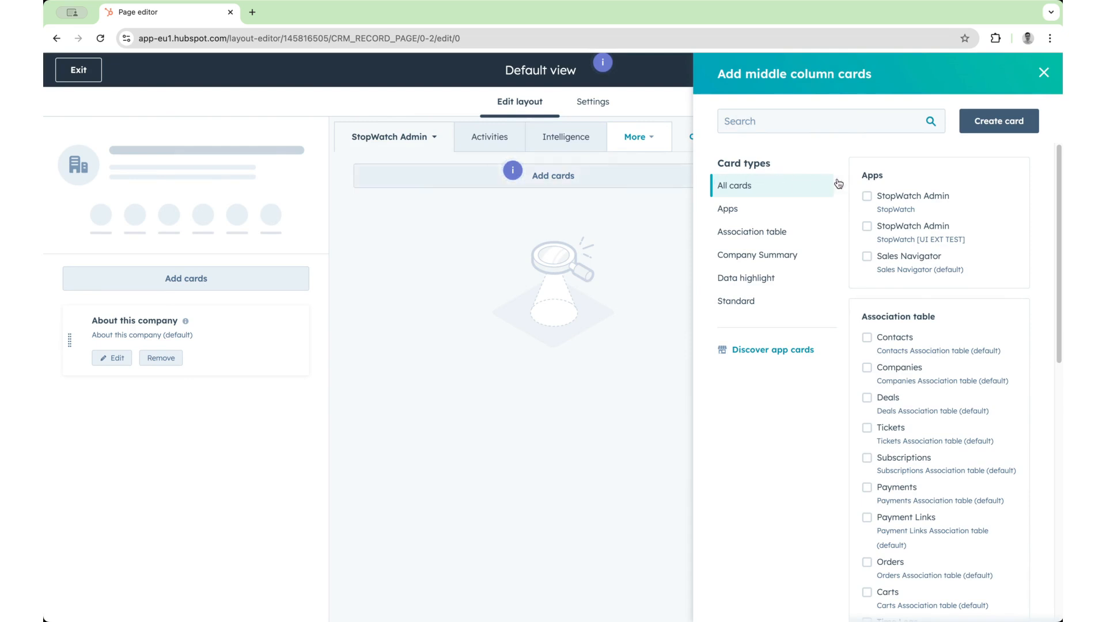
left_click(928, 198)
left_click(1044, 72)
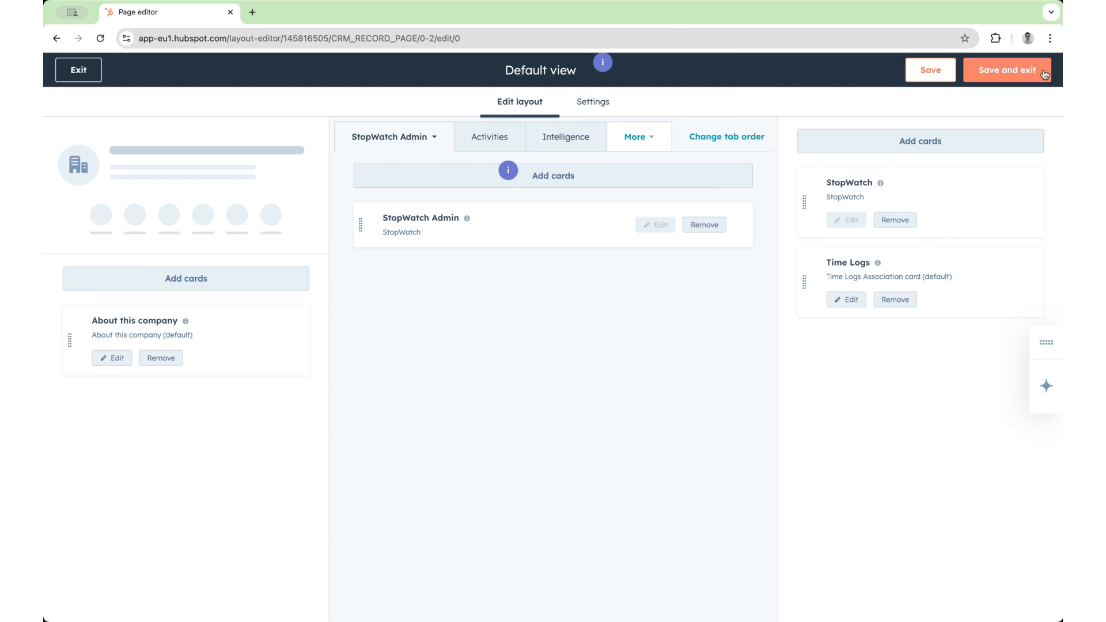
left_click(1015, 71)
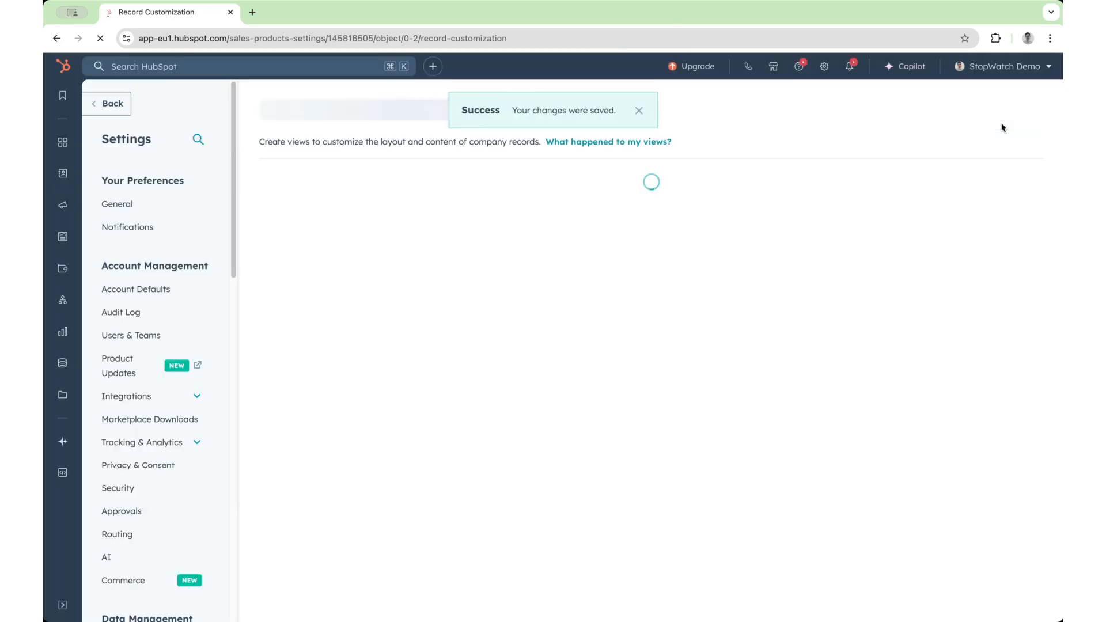
- On the company record's StopWatch Admin tab, submit new hourly billable rates of 300 USD for the first user and 150 USD for the second
left_click(117, 109)
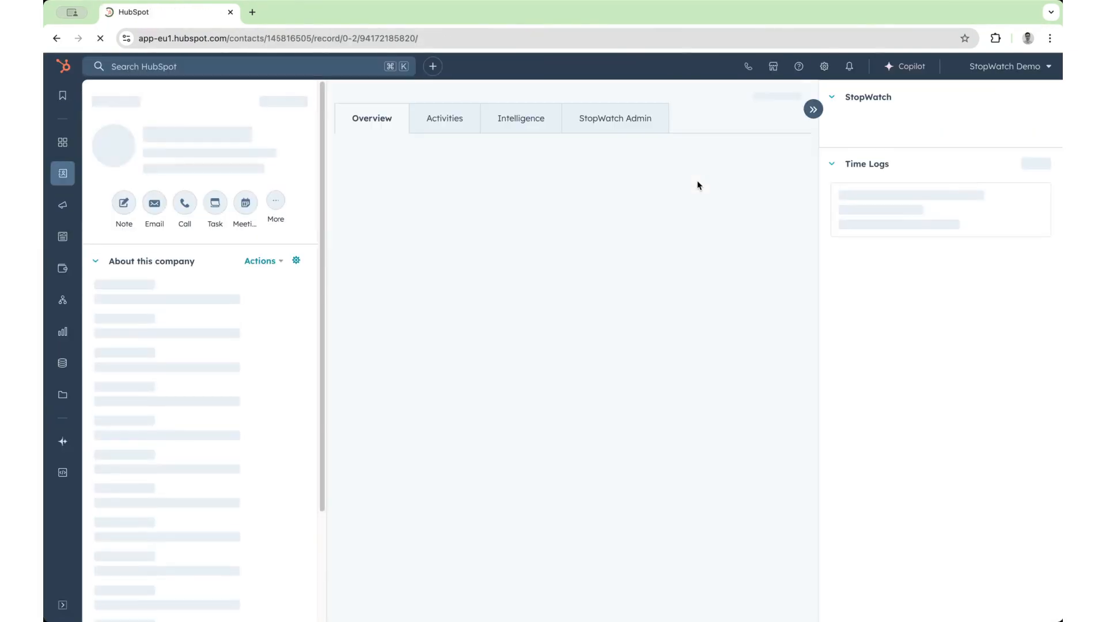
left_click(641, 134)
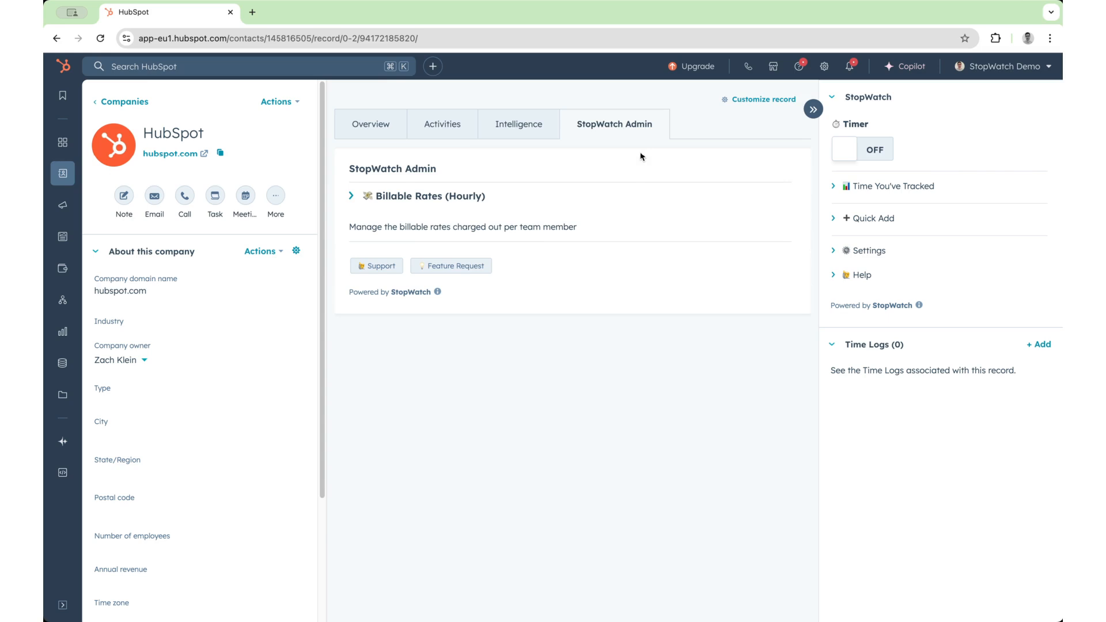
left_click(452, 201)
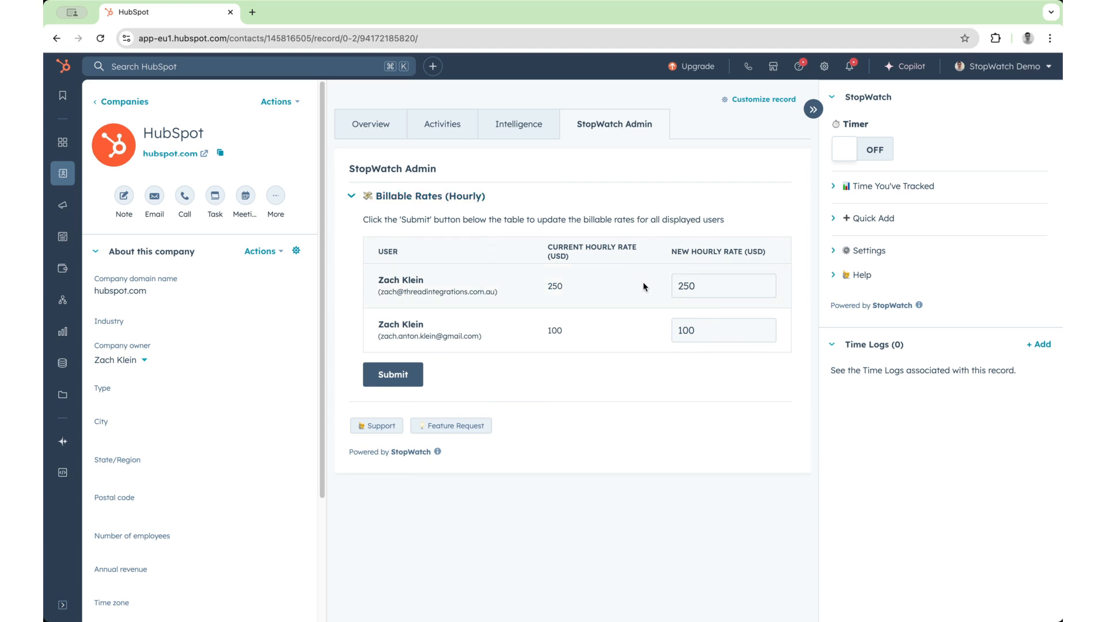
double_click(688, 288)
type("300")
double_click(715, 323)
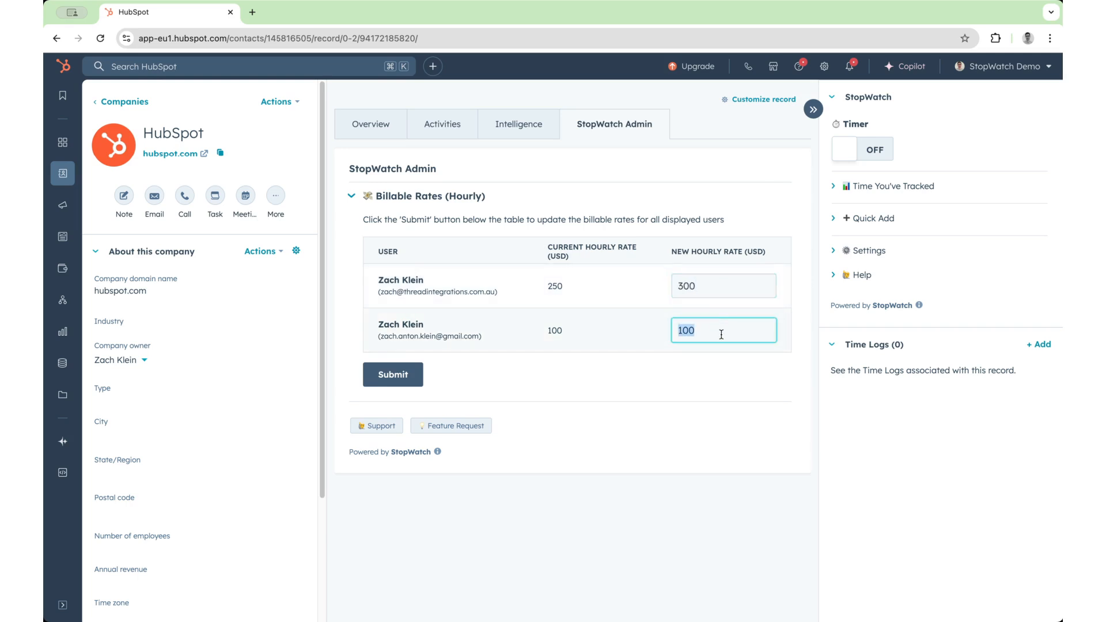
type("150")
left_click(686, 378)
left_click(393, 375)
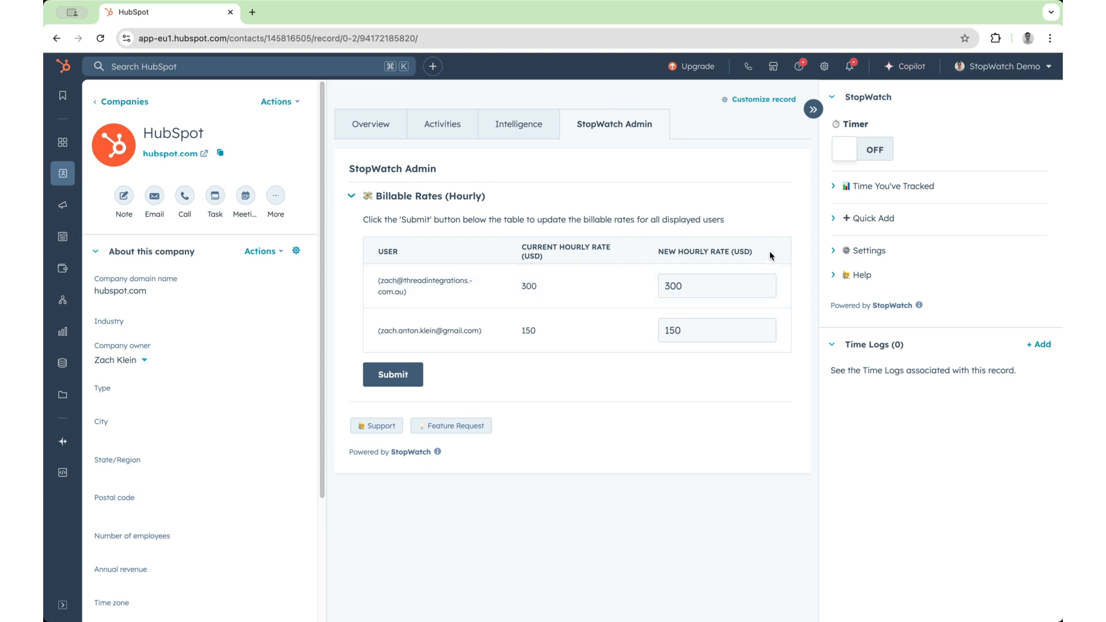
- Track a billable session on the company record by running the StopWatch timer with Billable Time enabled and stopping it
left_click(887, 150)
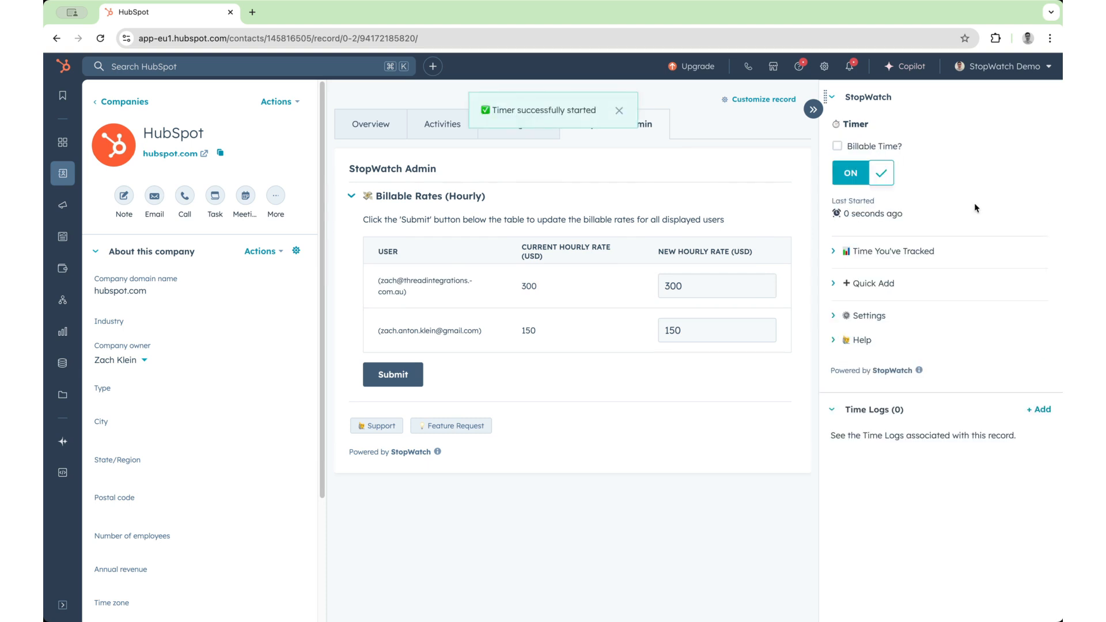
left_click(876, 148)
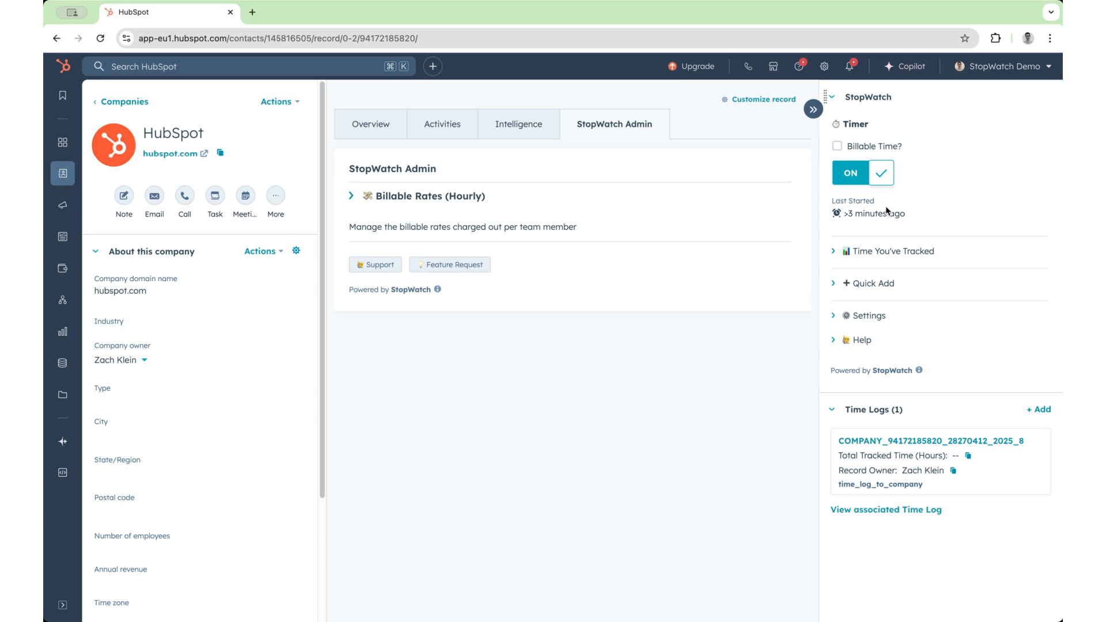
left_click(852, 148)
left_click(873, 173)
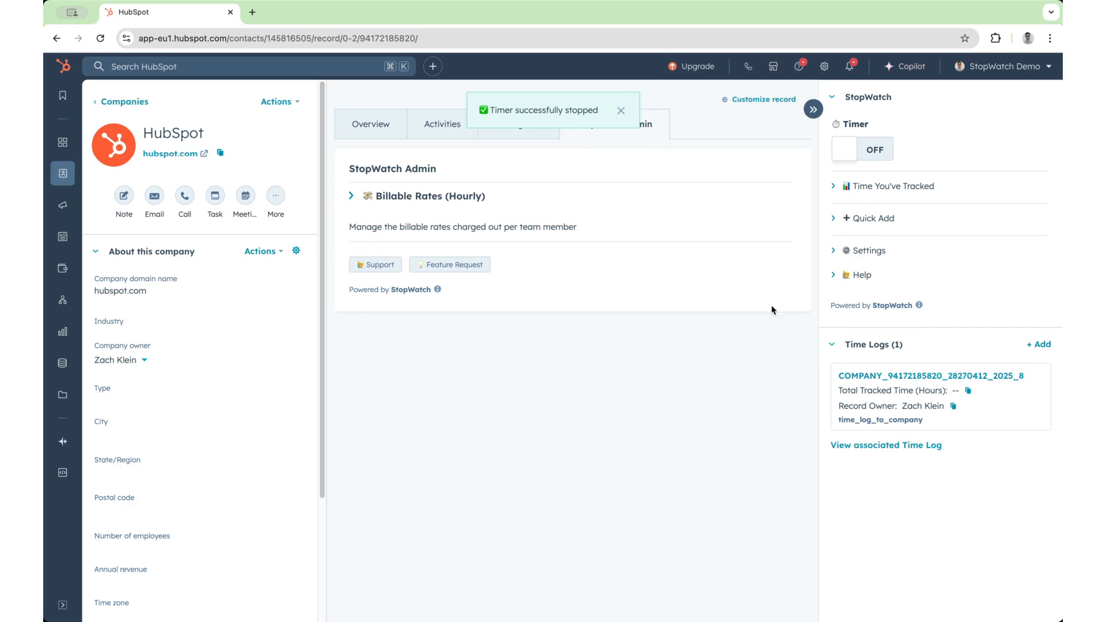
- Check the StopWatch settings, then refresh the record and examine the session details note of its associated time log in a new tab
left_click(865, 251)
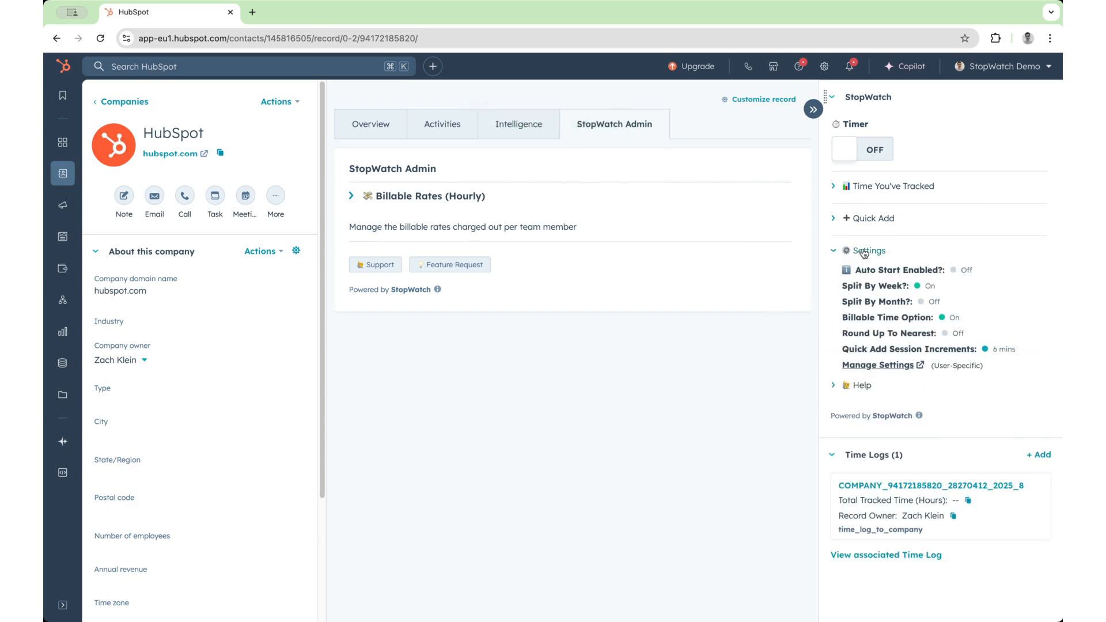
left_click(864, 252)
mouse_move(888, 380)
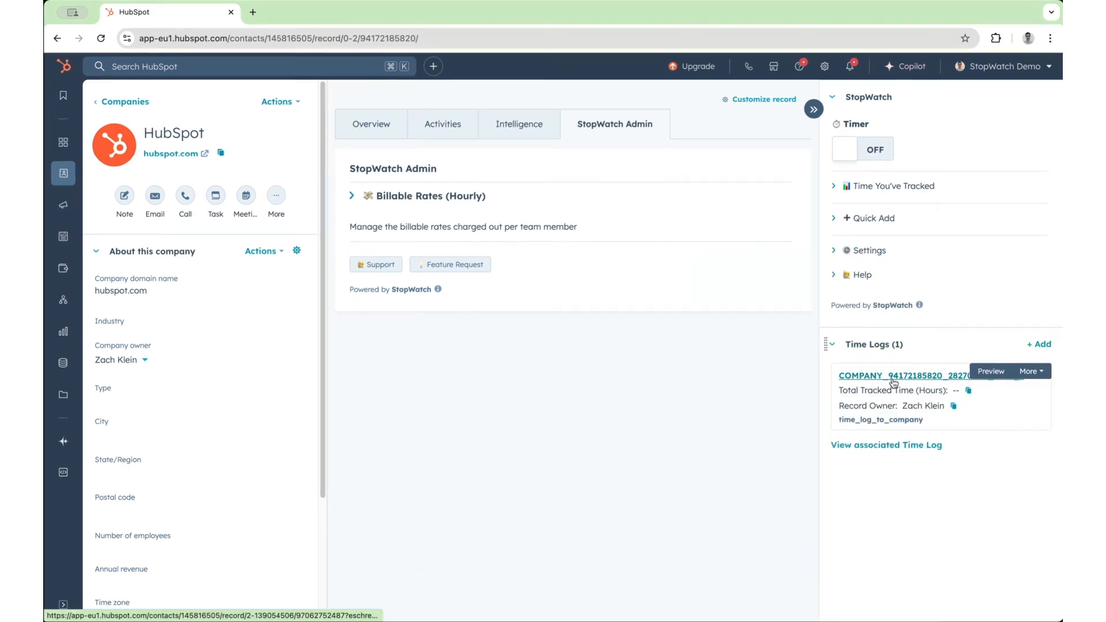
key("super+r")
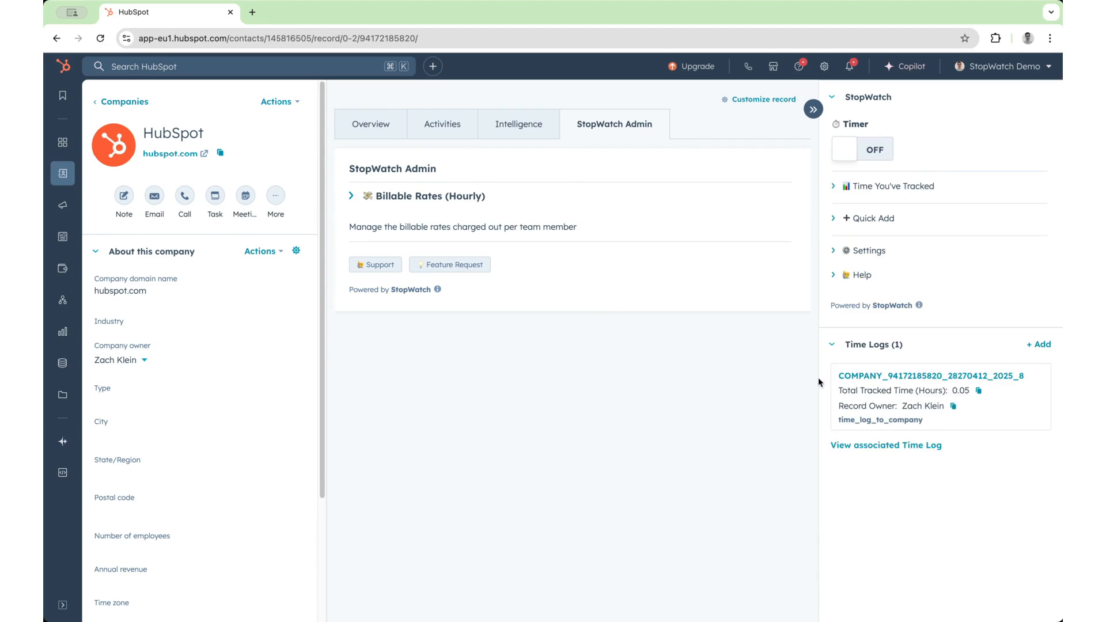
left_click(850, 378, "super")
left_click(333, 13)
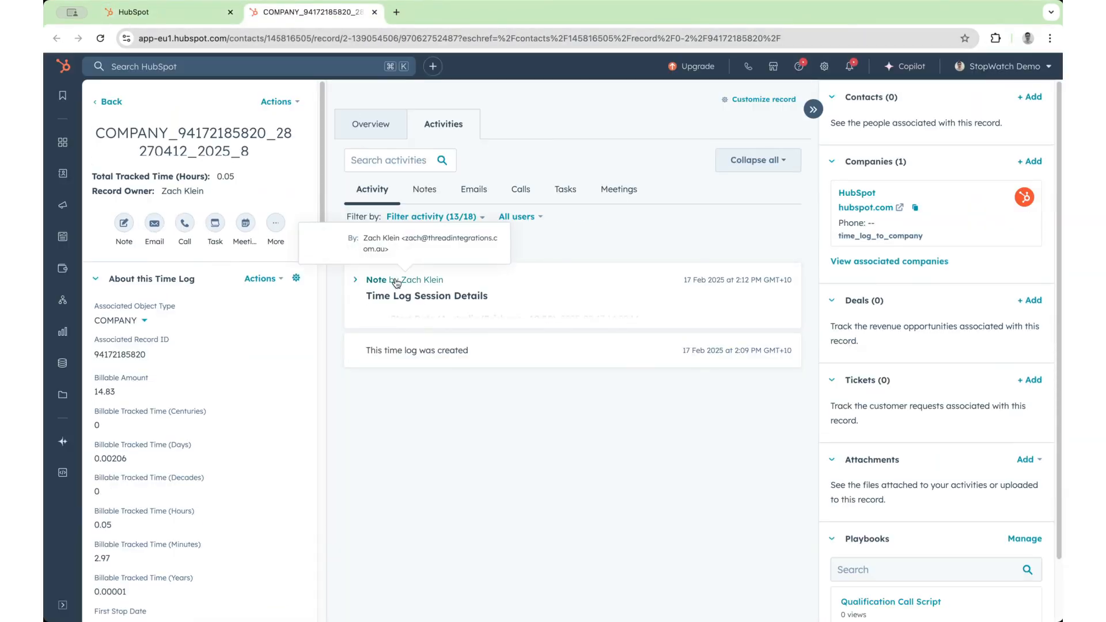
left_click(459, 292)
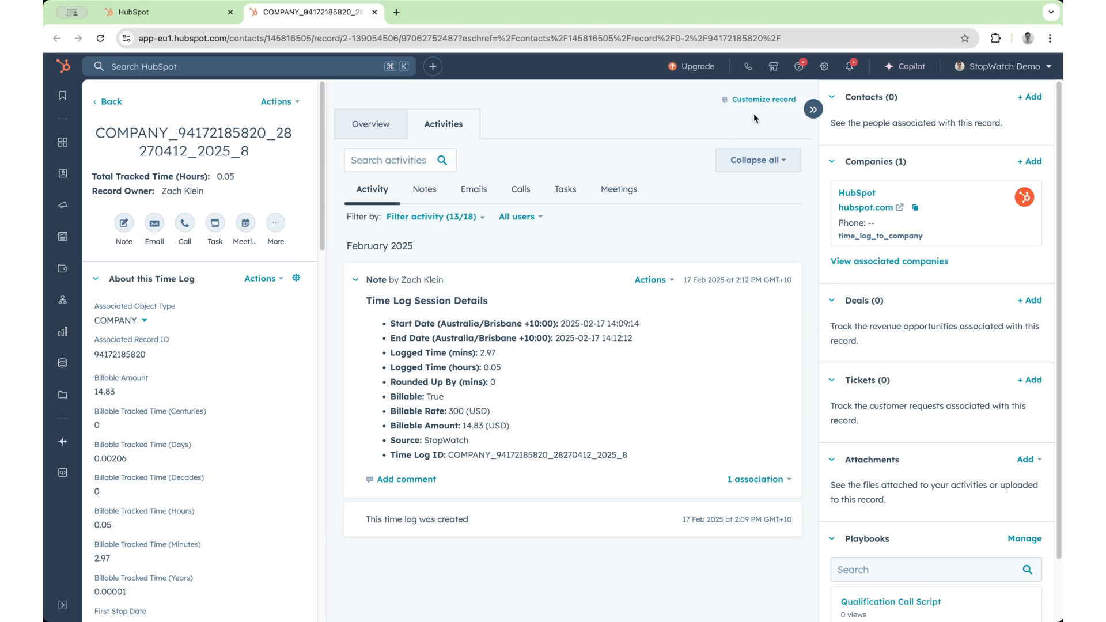
- Open the account's property settings in a separate tab and show the Time Log properties
left_click(784, 98)
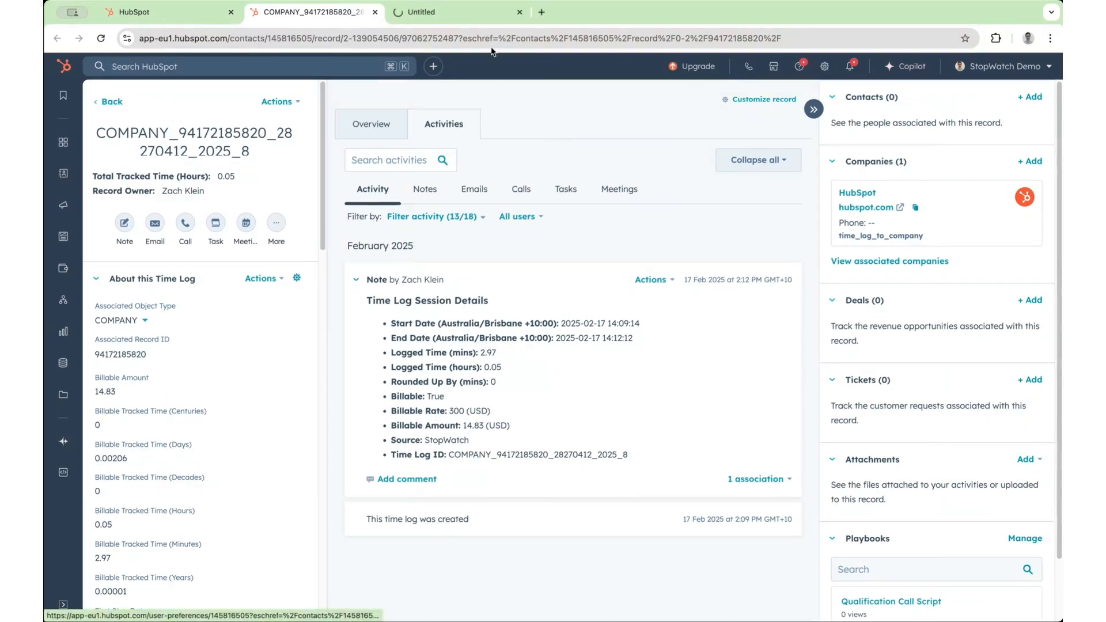
left_click(422, 12)
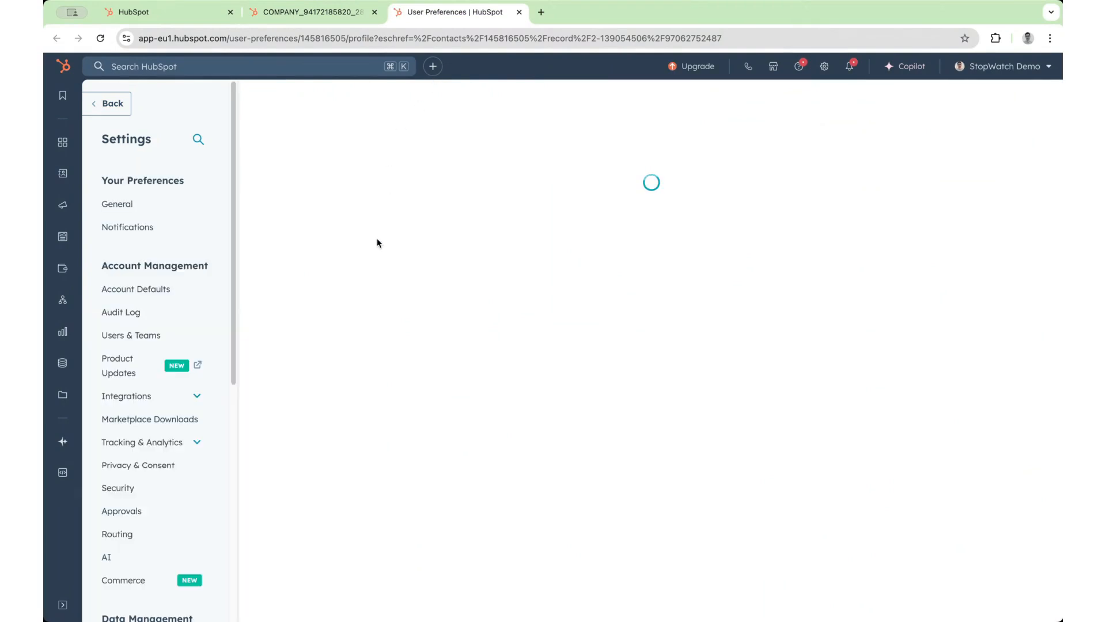
scroll(173, 334, "down", 6)
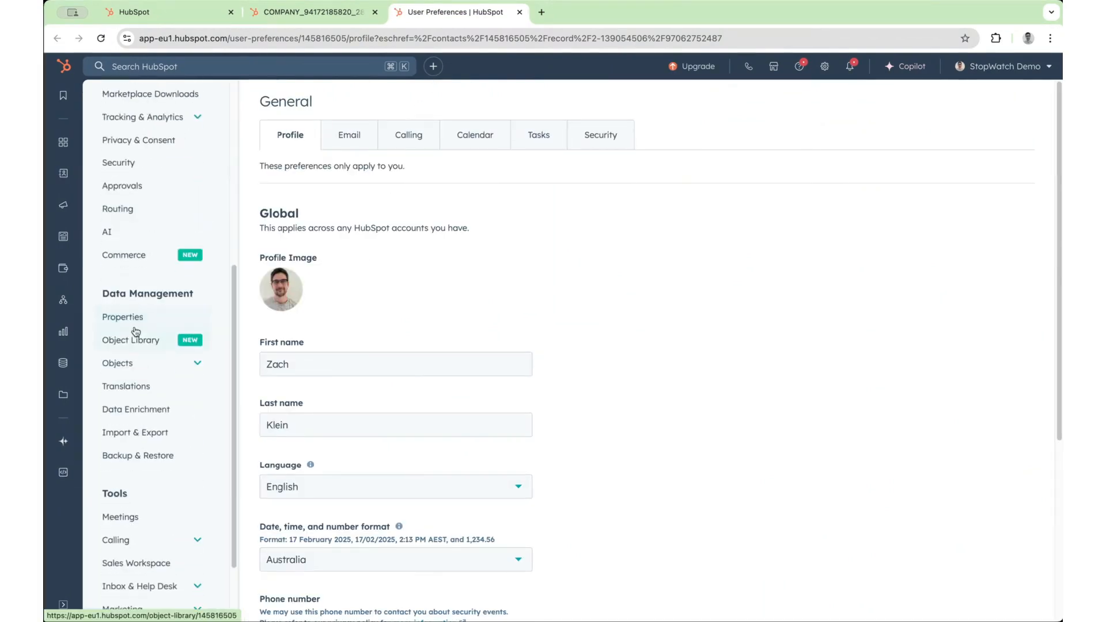
left_click(123, 318)
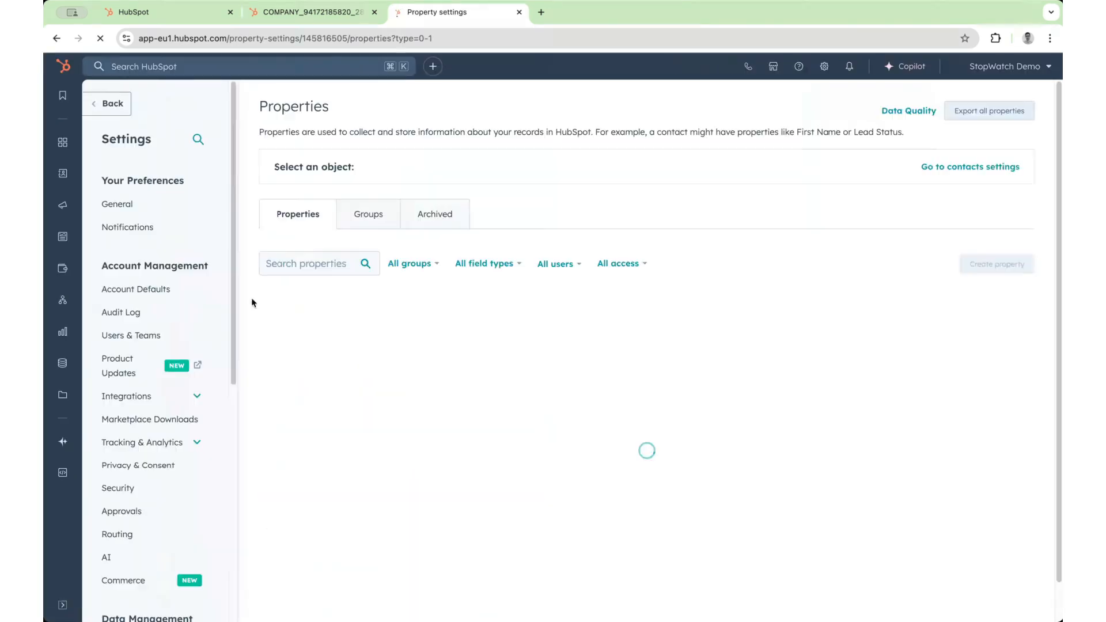
left_click(439, 218)
scroll(474, 320, "down", 3)
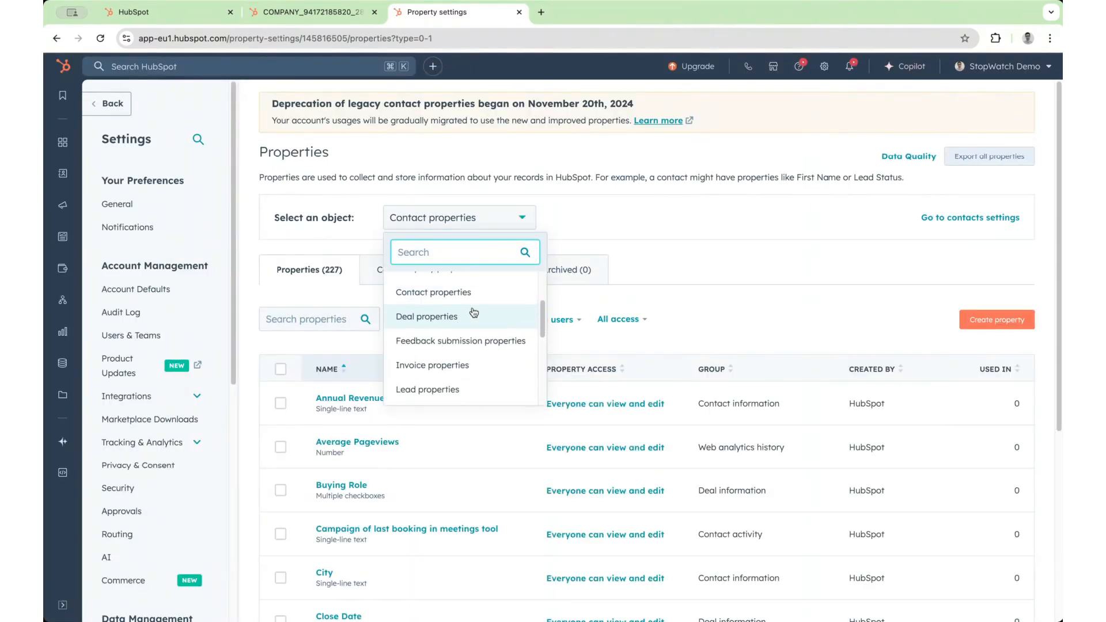
scroll(476, 326, "down", 3)
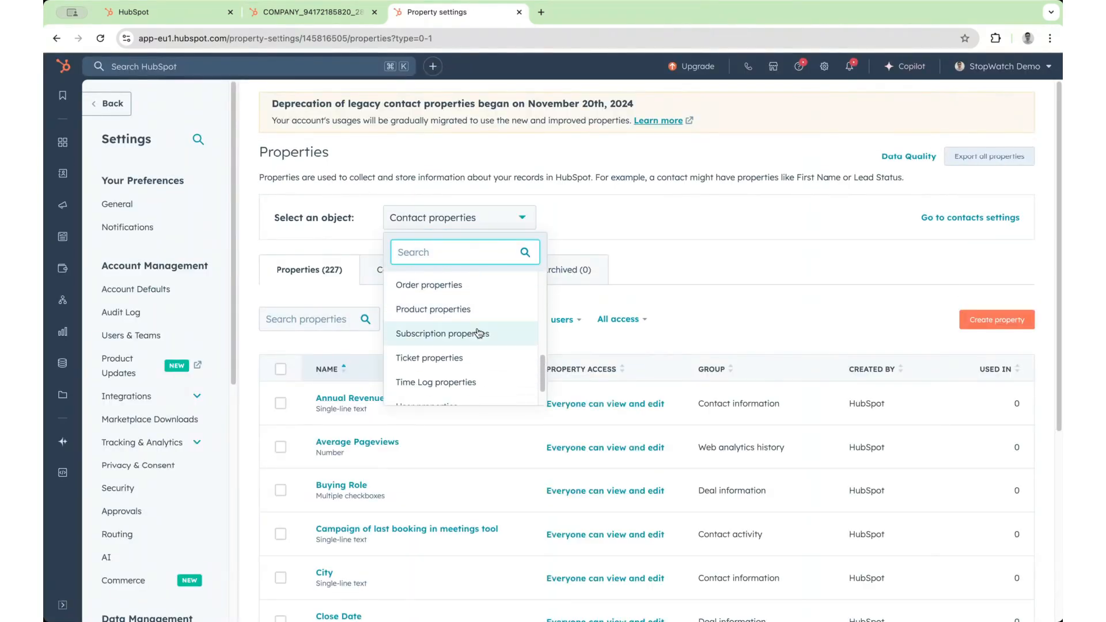
left_click(463, 383)
- Find the Billable Amount property, set its number format to Currency, save it and return to the time log record
left_click(281, 281)
type("b")
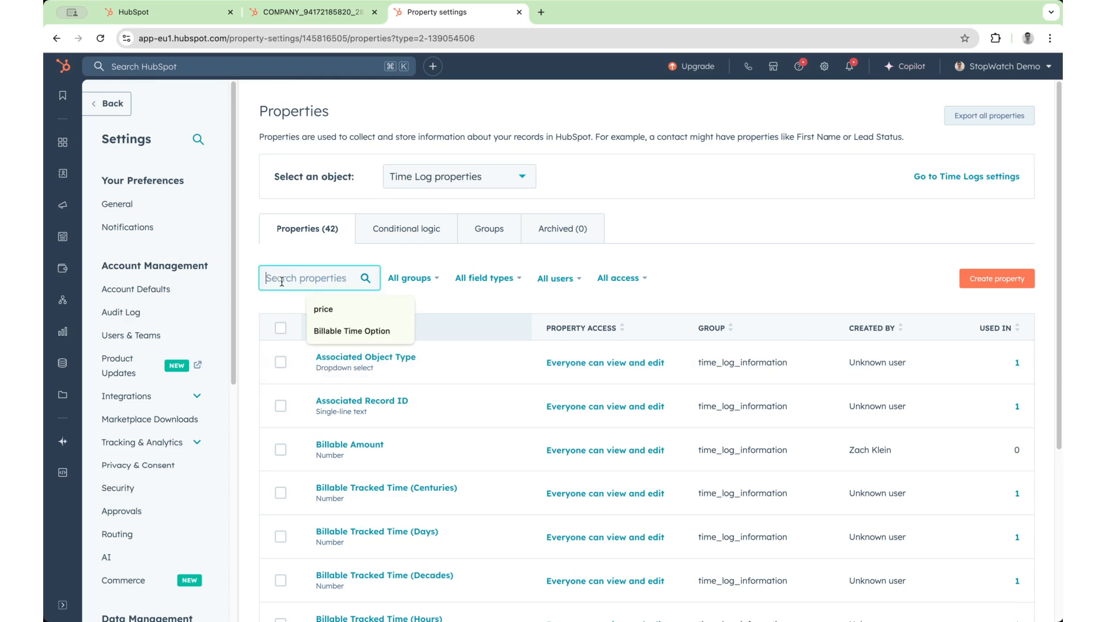
type("illable amount")
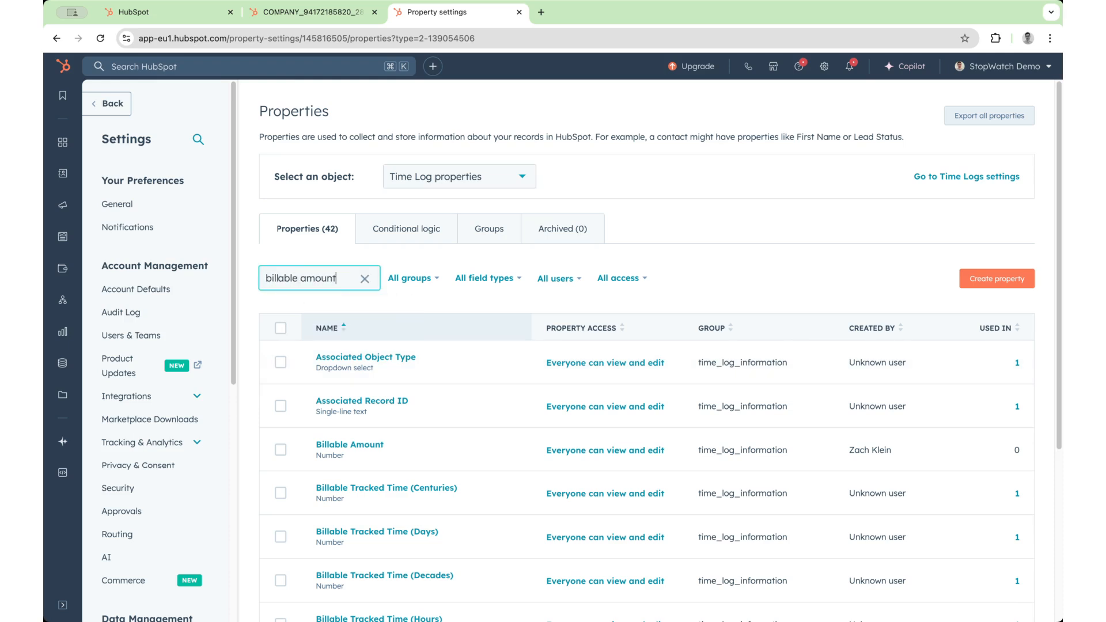
mouse_move(370, 346)
left_click(392, 360)
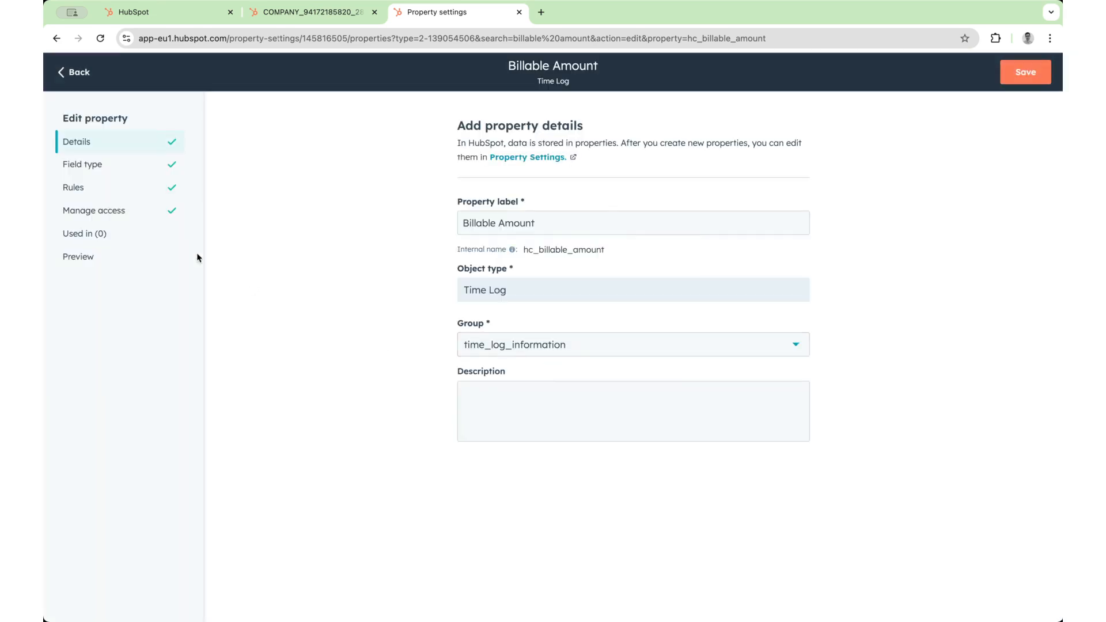
left_click(120, 170)
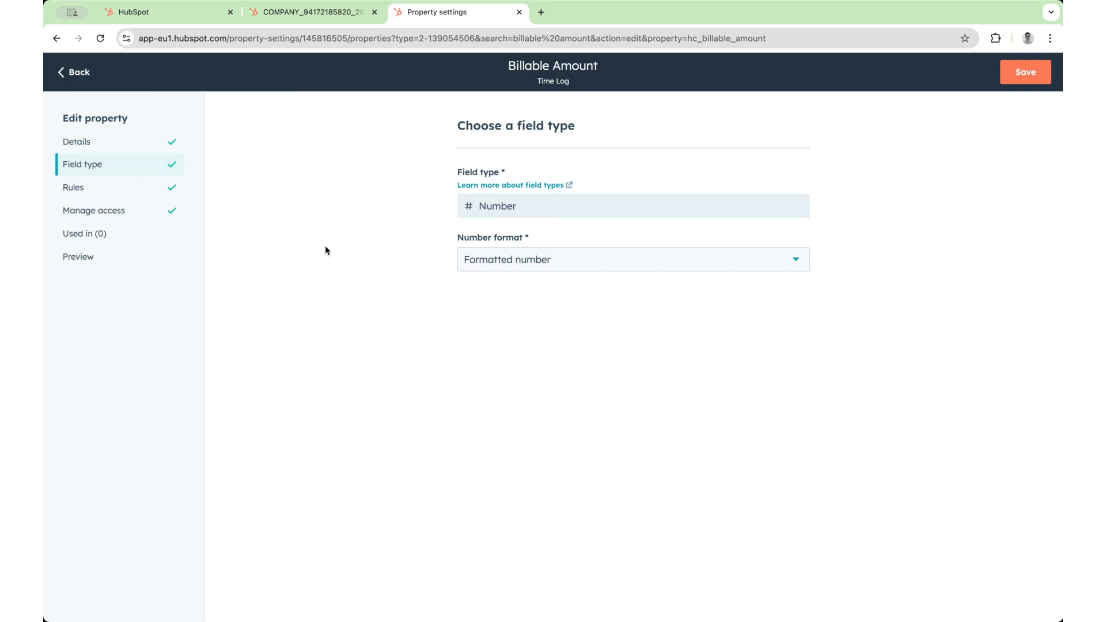
left_click(607, 263)
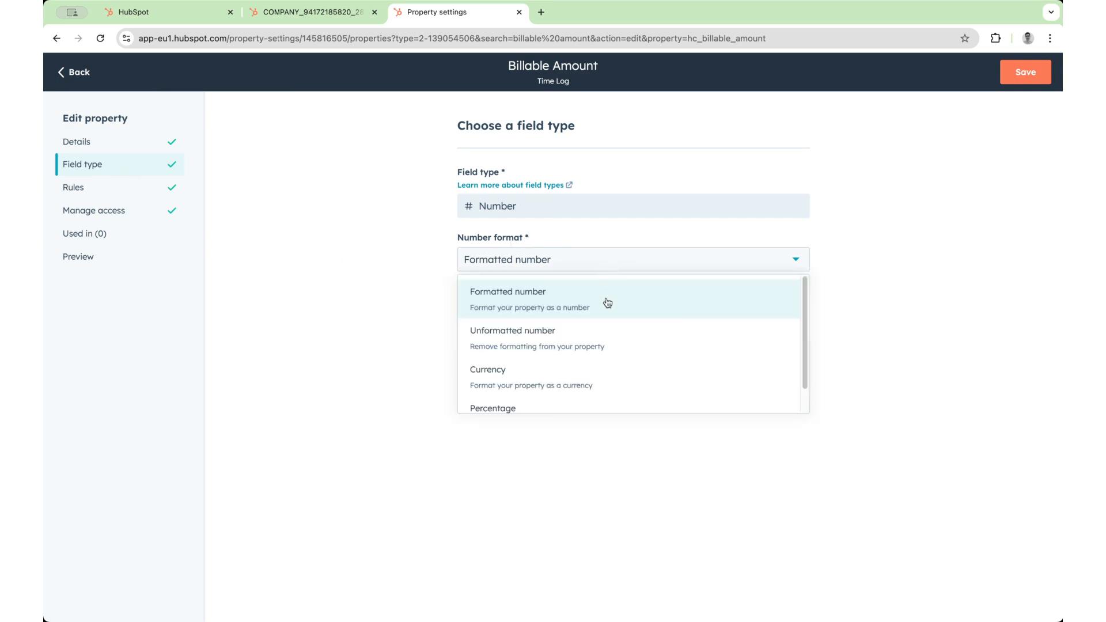
left_click(594, 371)
left_click(1023, 80)
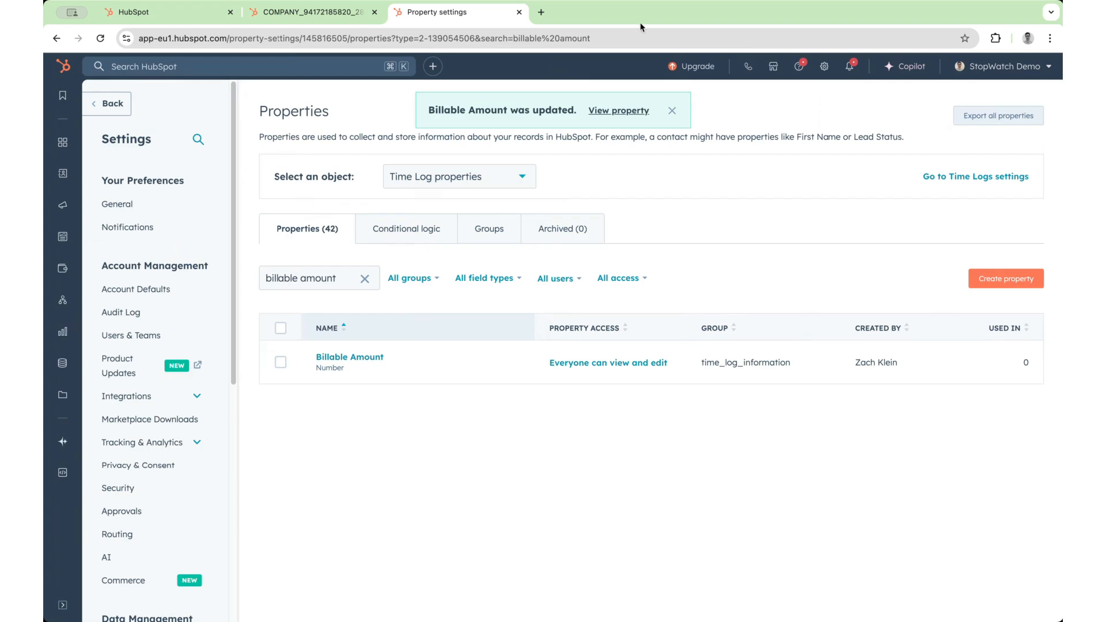
left_click(519, 13)
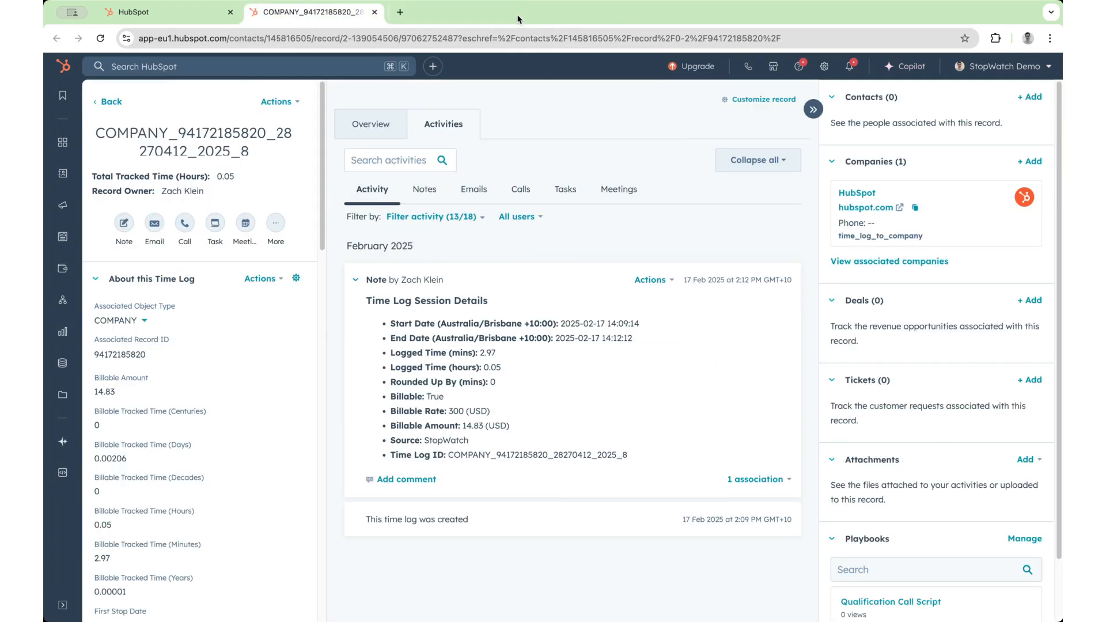
- Refresh the time log, then quick-add a 150 min session with Billable Time set to Yes in Simple mode on the company record
key("super+r")
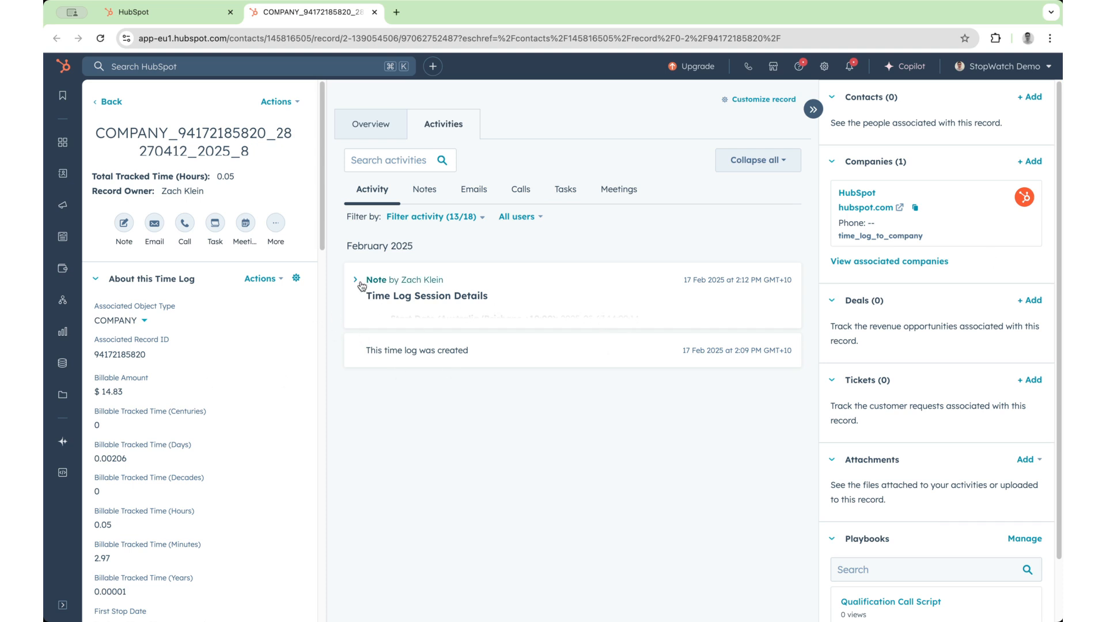
left_click(177, 18)
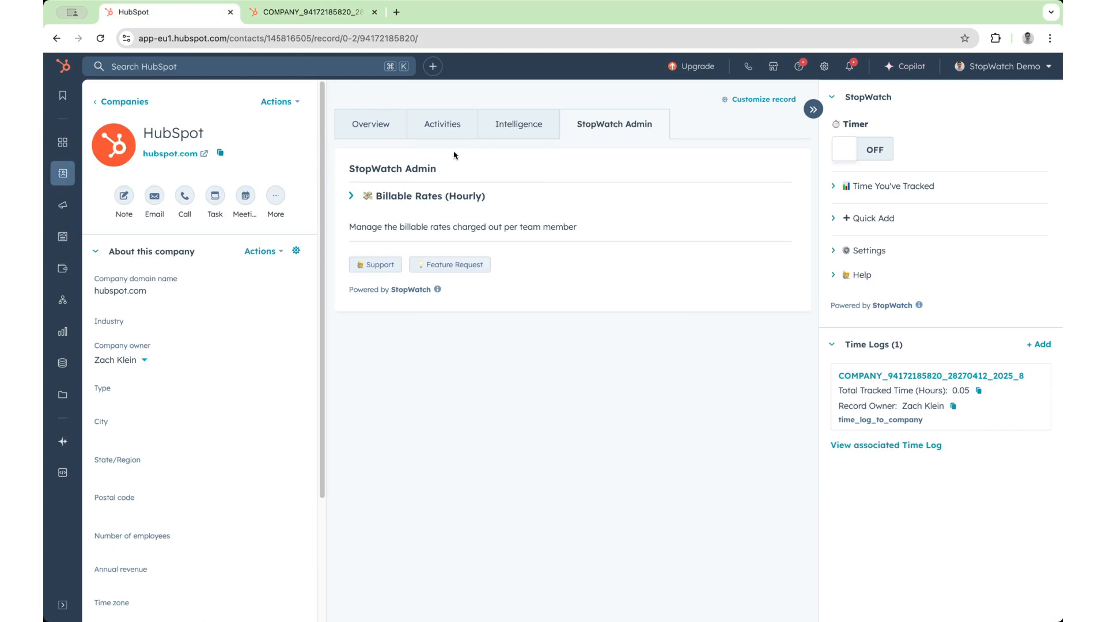
left_click(899, 220)
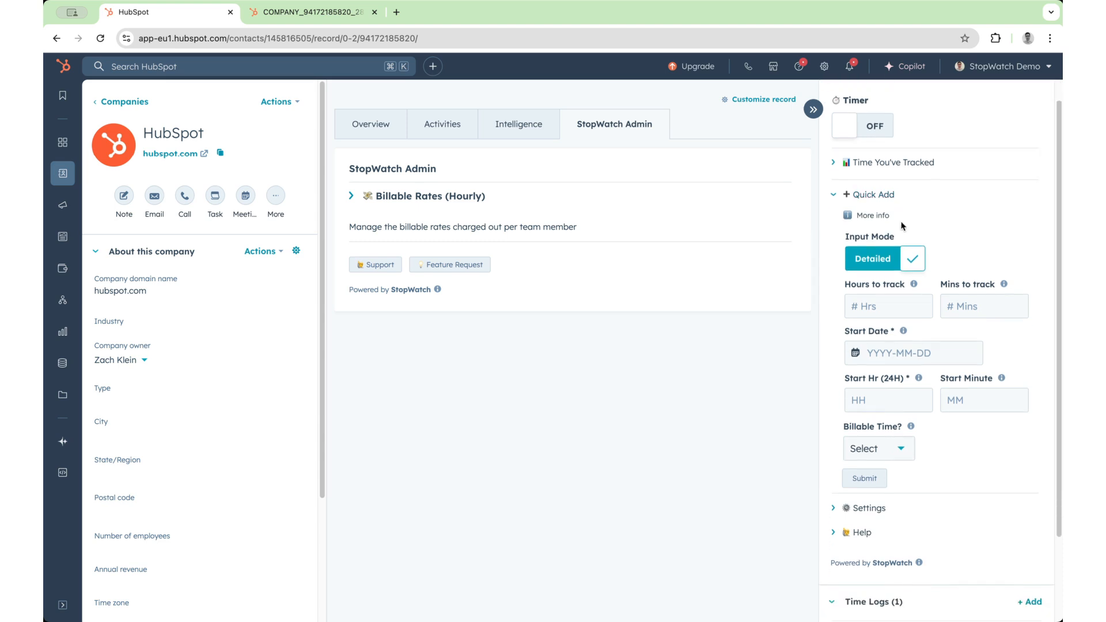
left_click(904, 273)
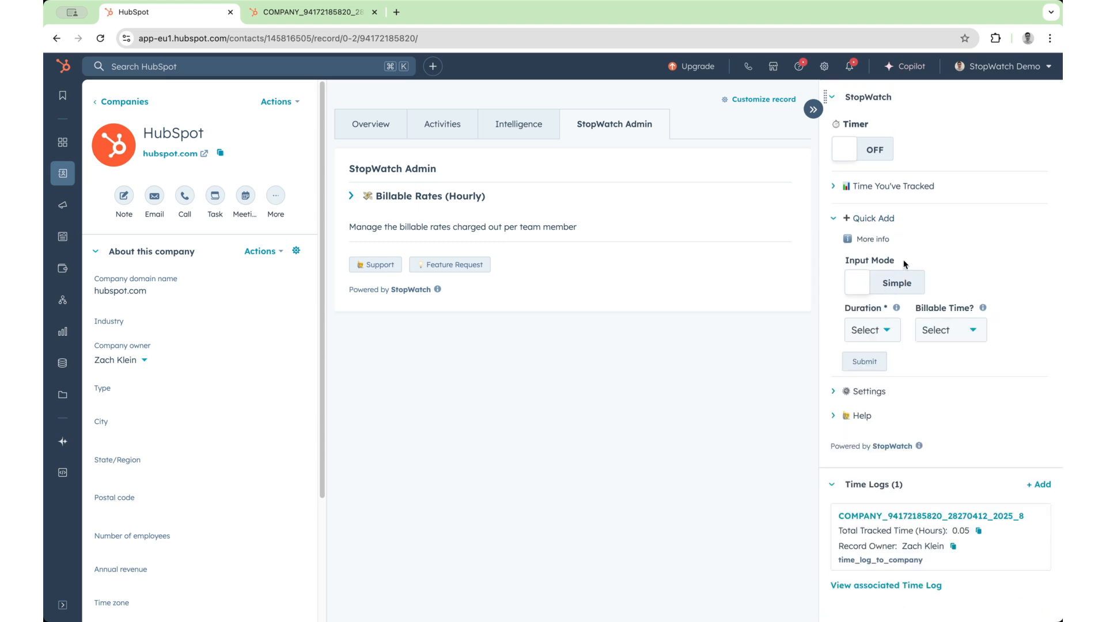
left_click(886, 330)
scroll(890, 429, "down", 1)
scroll(890, 429, "down", 8)
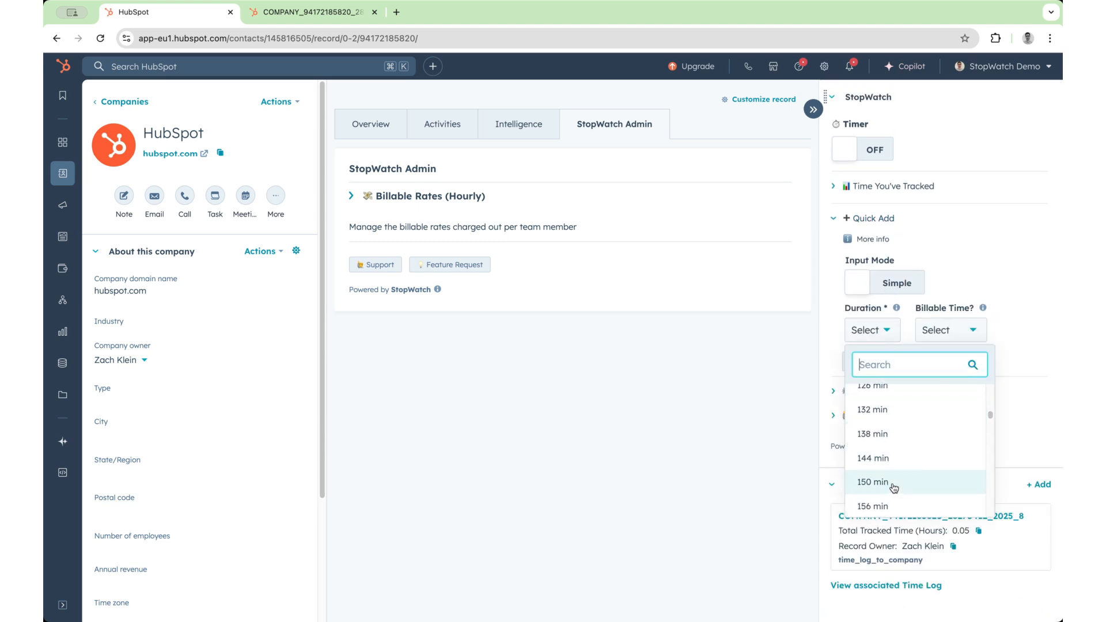
left_click(895, 489)
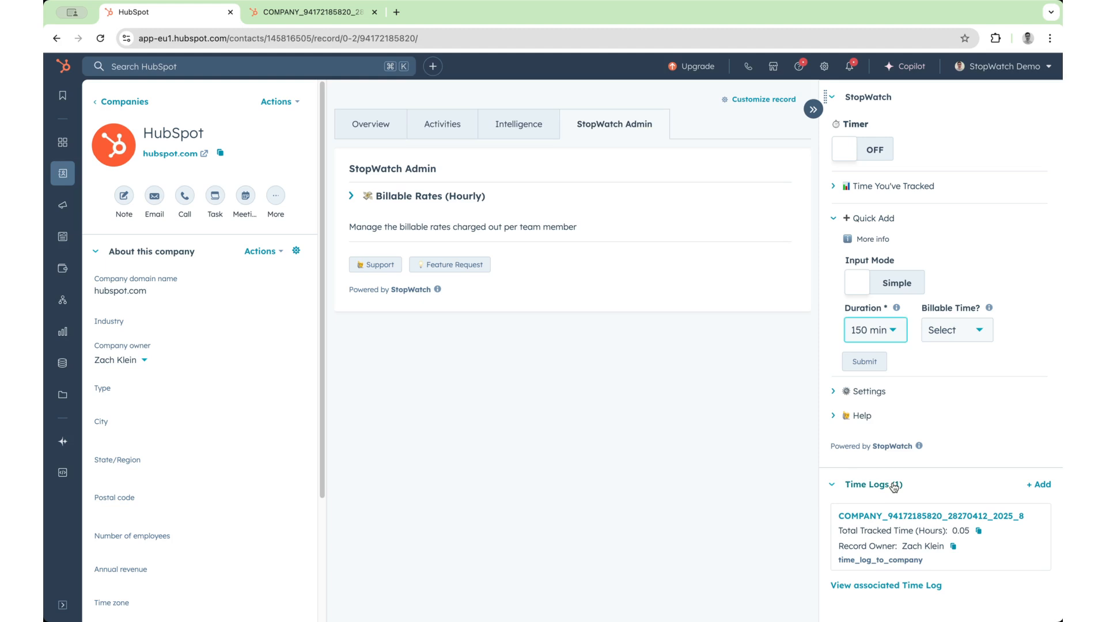
left_click(980, 331)
left_click(972, 372)
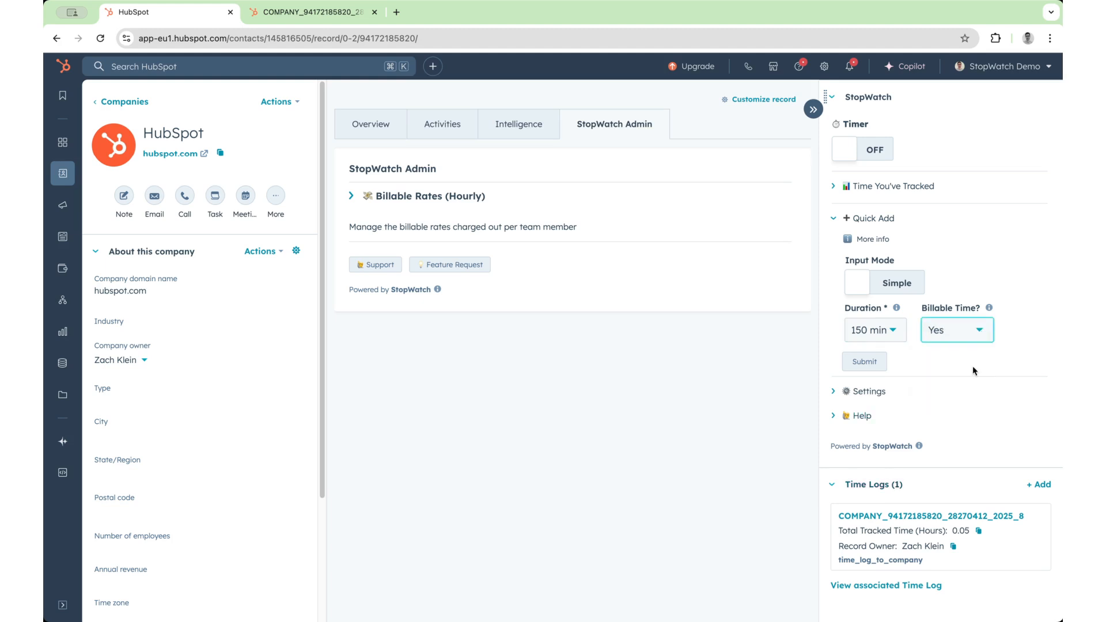
left_click(888, 360)
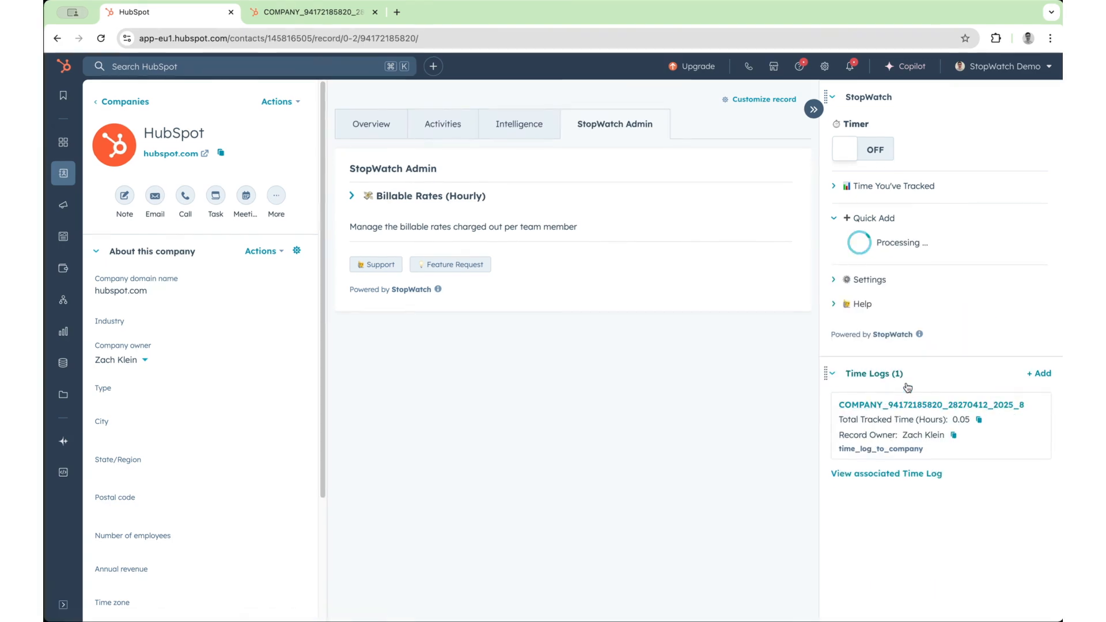
- Return to the time log record and examine the session details note of the newest quick-added entry
mouse_move(930, 517)
left_click(272, 21)
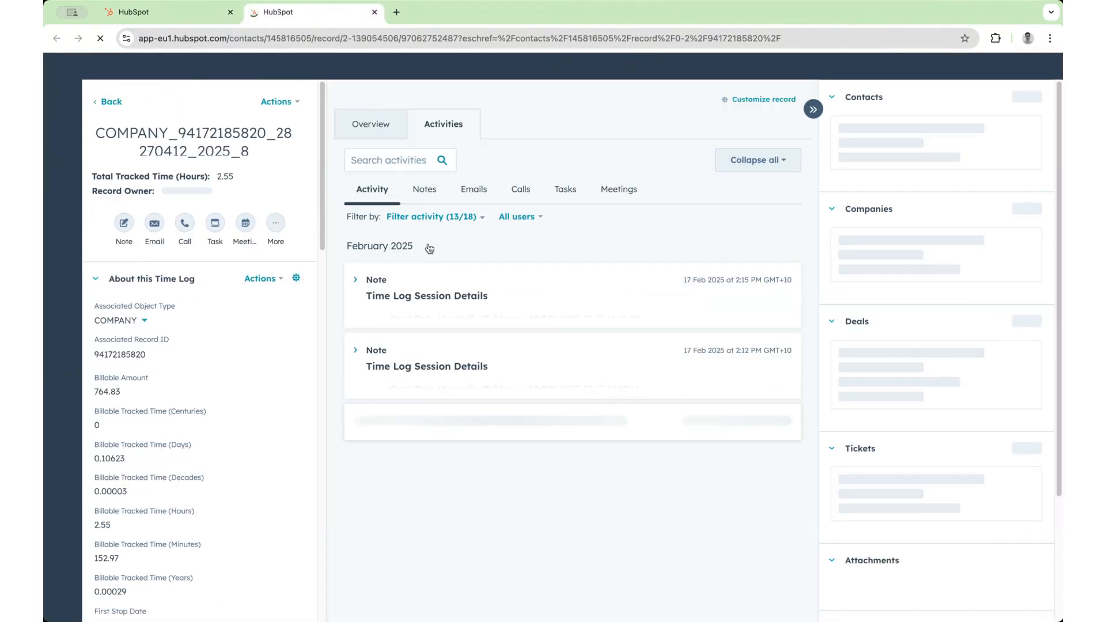
left_click(413, 295)
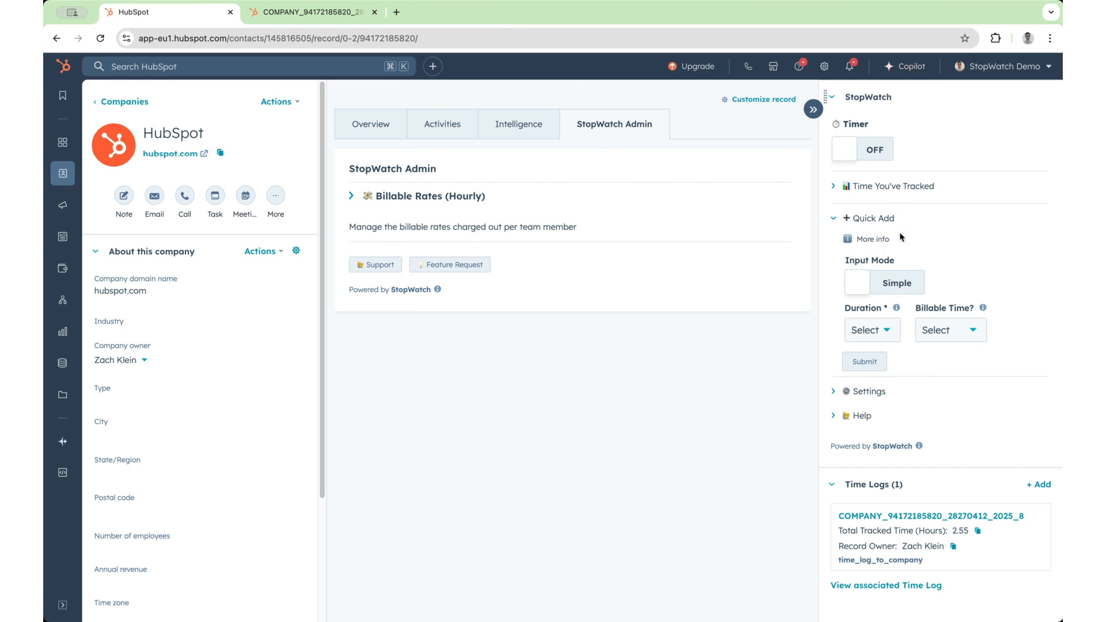
- Switch the Quick Add form on the company record to Detailed mode and enter 2 hours and 15 minutes to track
left_click(896, 288)
scroll(893, 294, "down", 1)
left_click(889, 321)
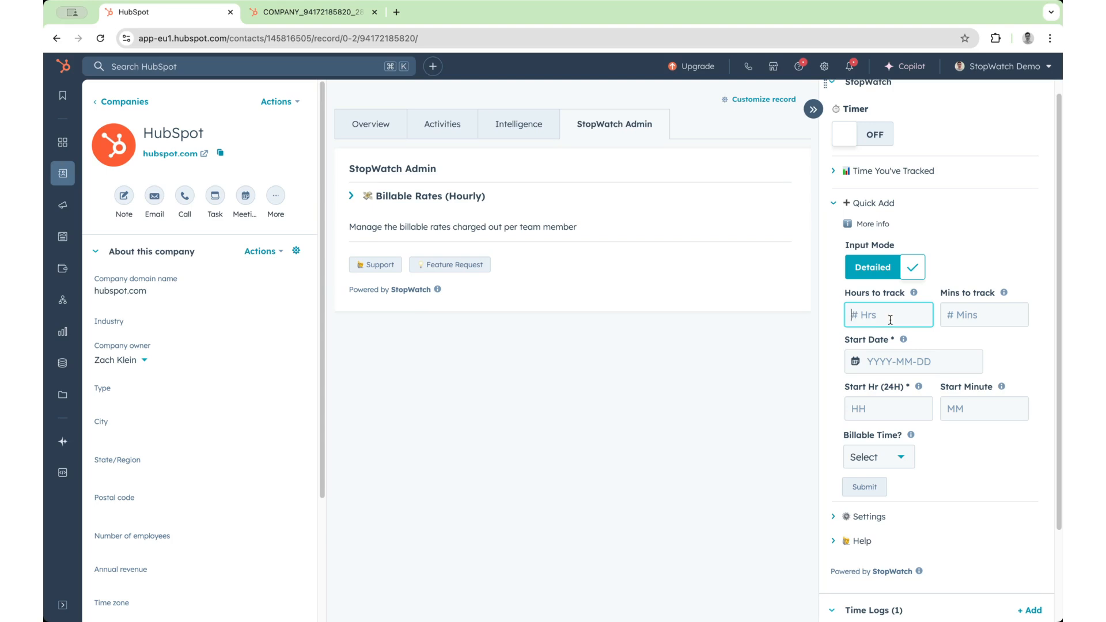
type("2")
left_click(971, 319)
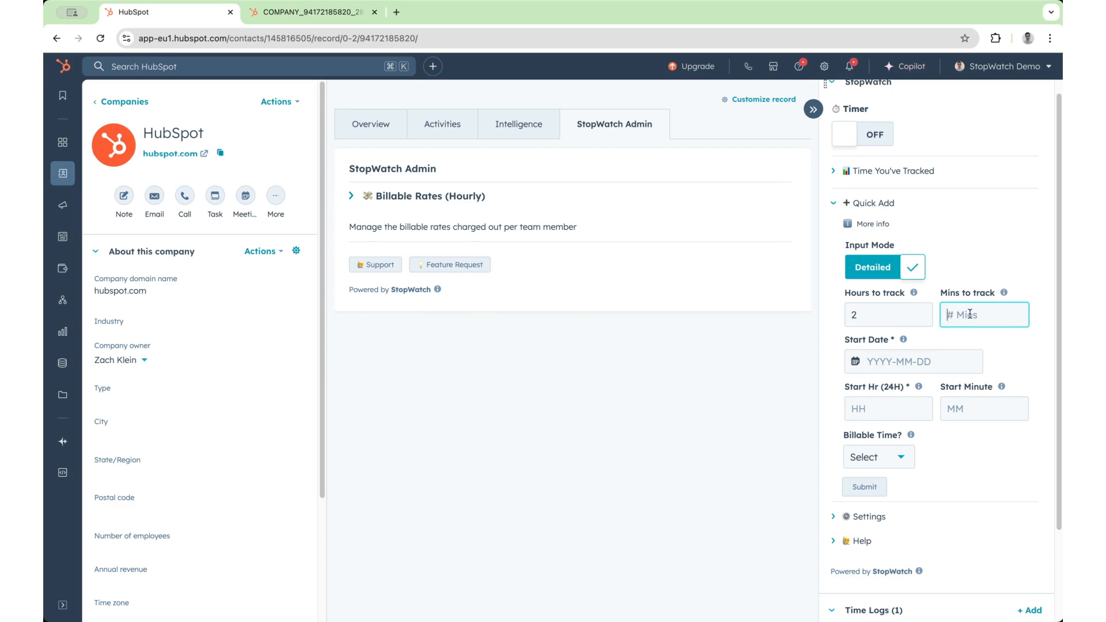
type("15")
- Set the session start to 2025-02-17 at 8:30, mark Billable Time as No and submit the entry
left_click(917, 357)
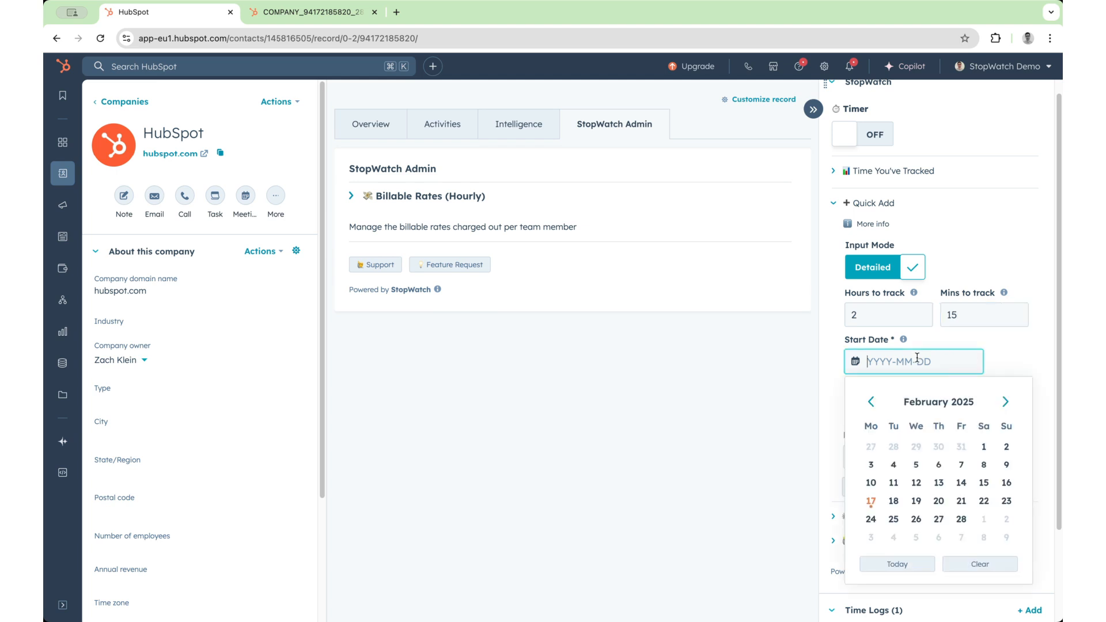
left_click(871, 501)
left_click(890, 414)
type("08")
left_click(991, 414)
type("30")
left_click(902, 459)
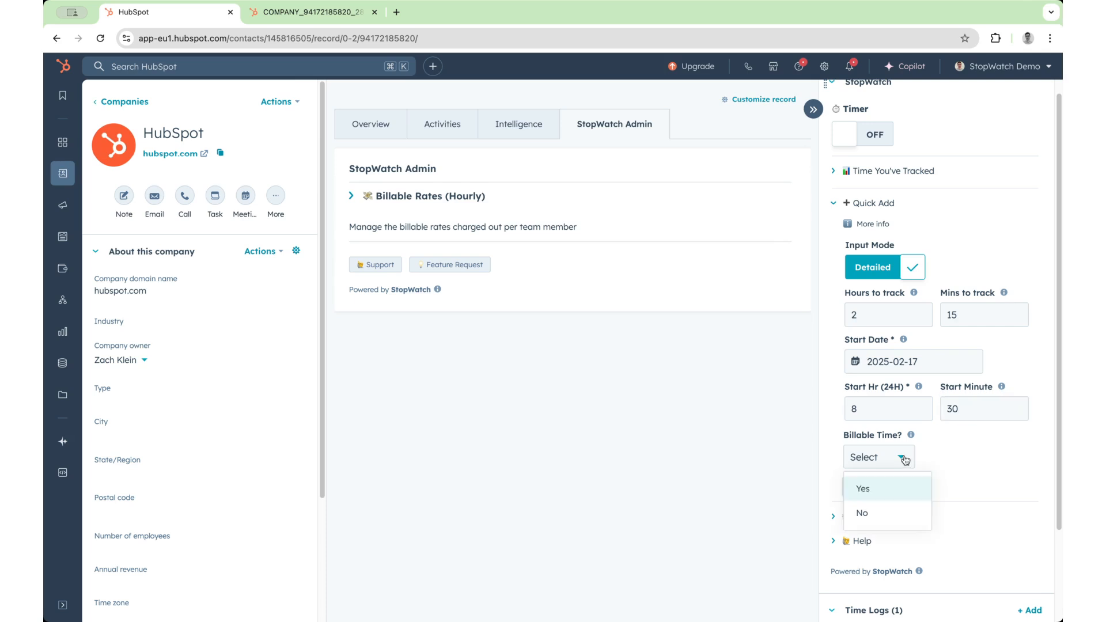
left_click(901, 513)
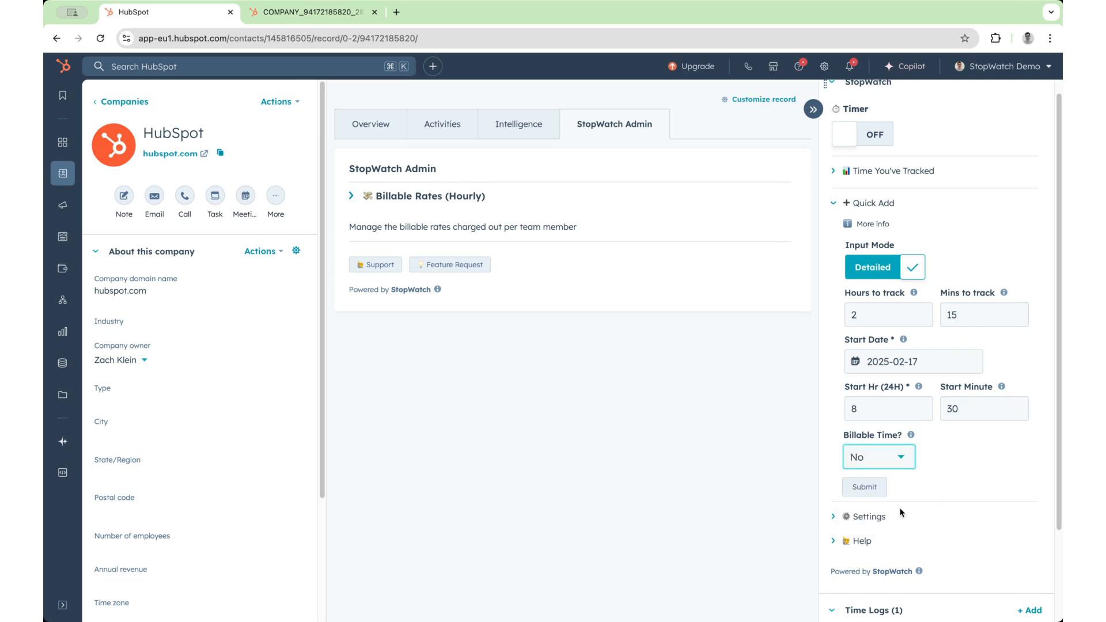
left_click(876, 491)
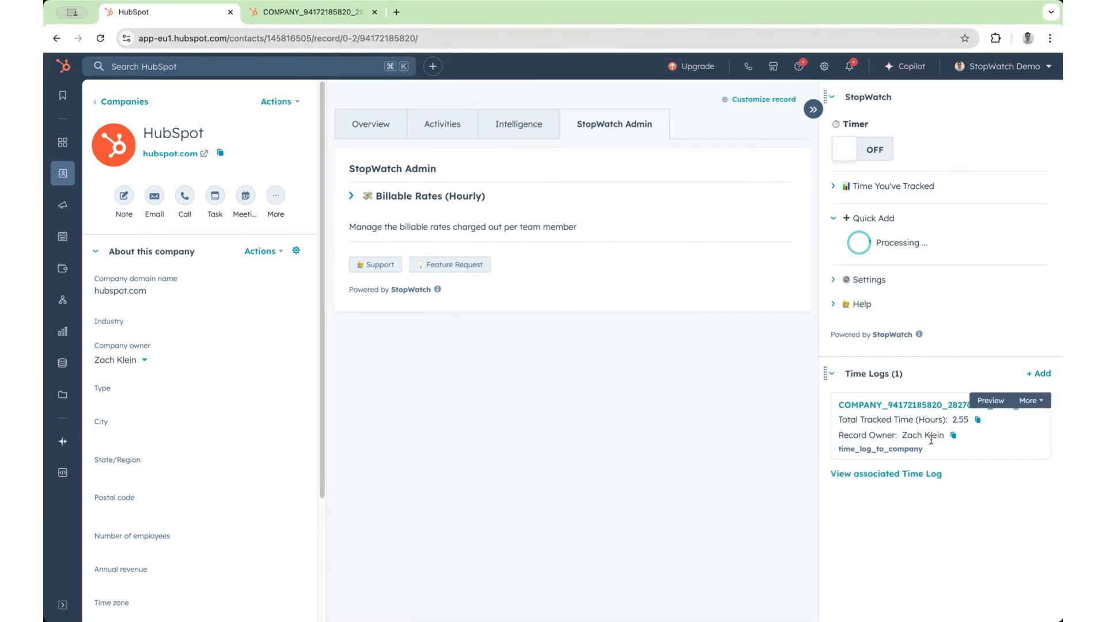
- Refresh the time log and examine the newest session details note and the Billable Amount property's history
left_click(292, 14)
key("super+r")
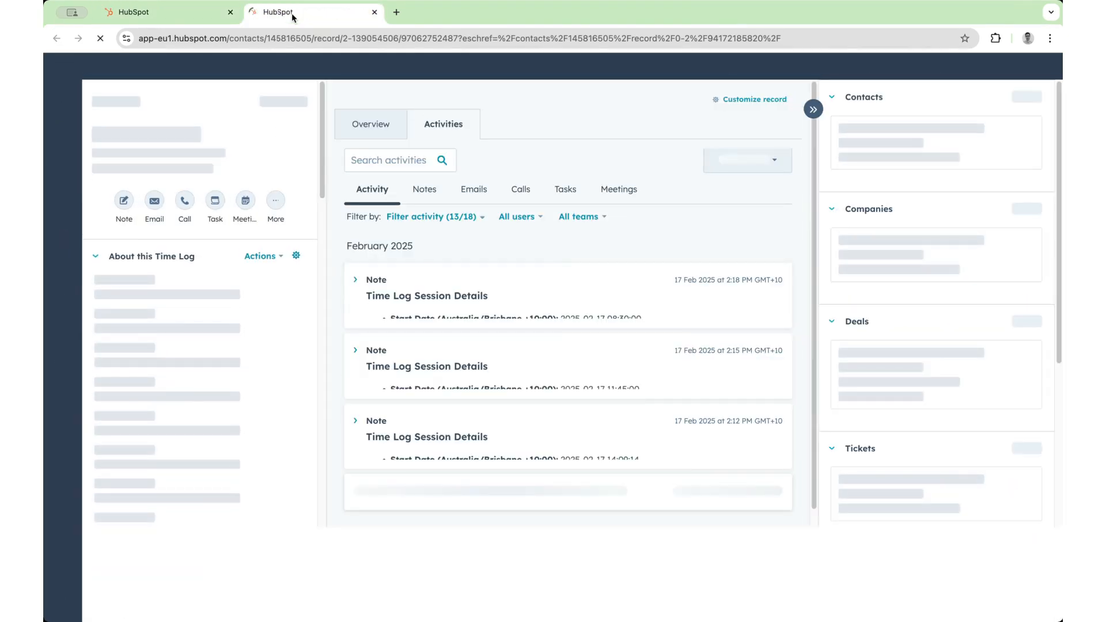
left_click(405, 296)
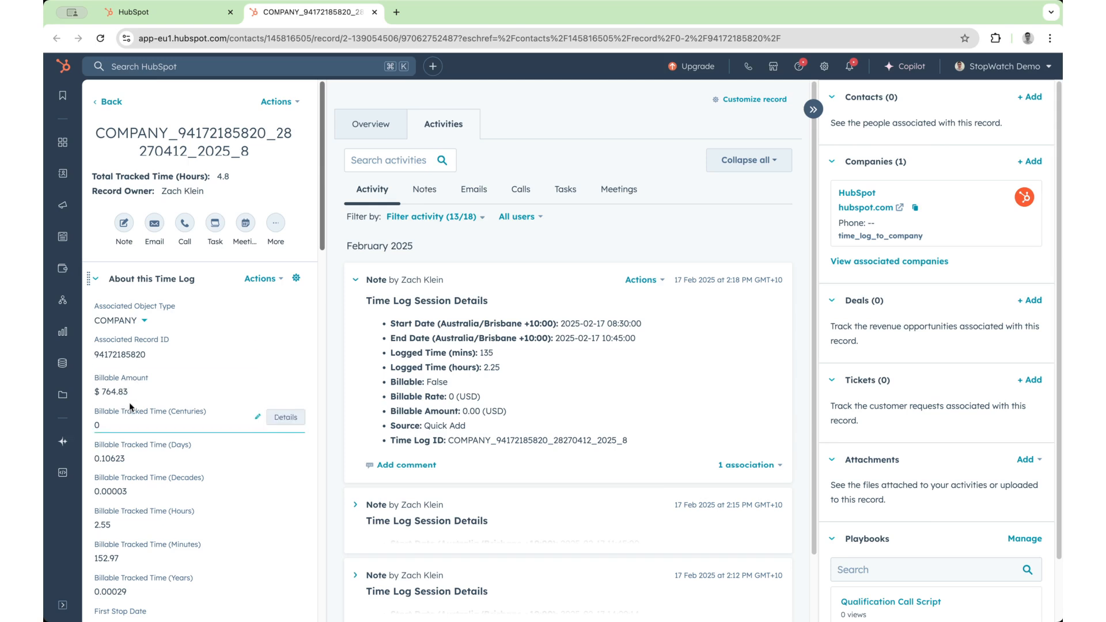
left_click(286, 384)
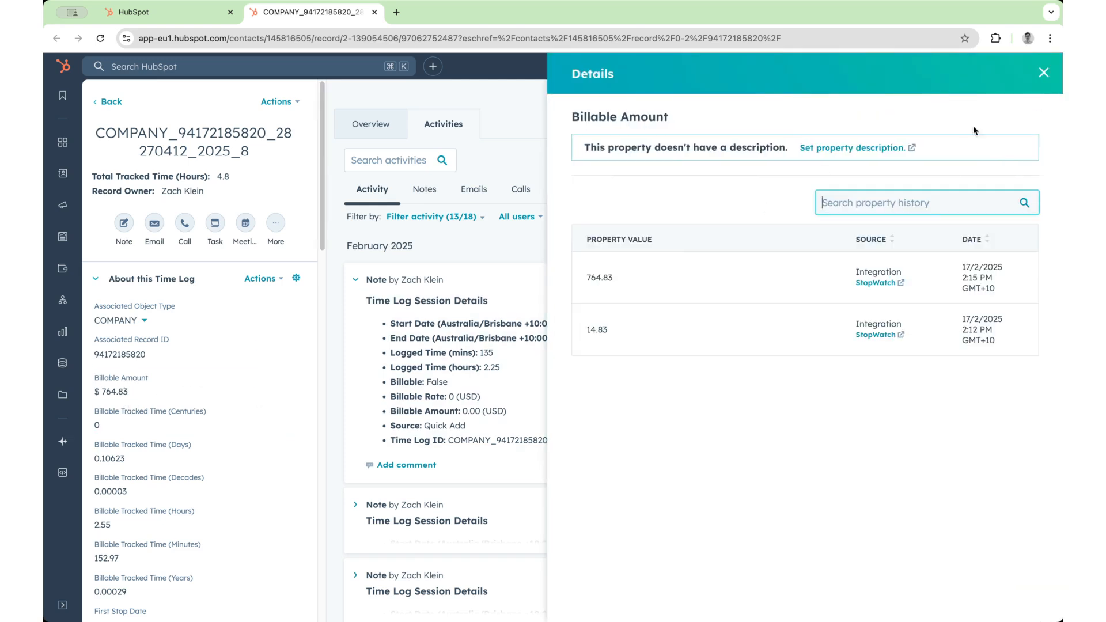
left_click(1044, 72)
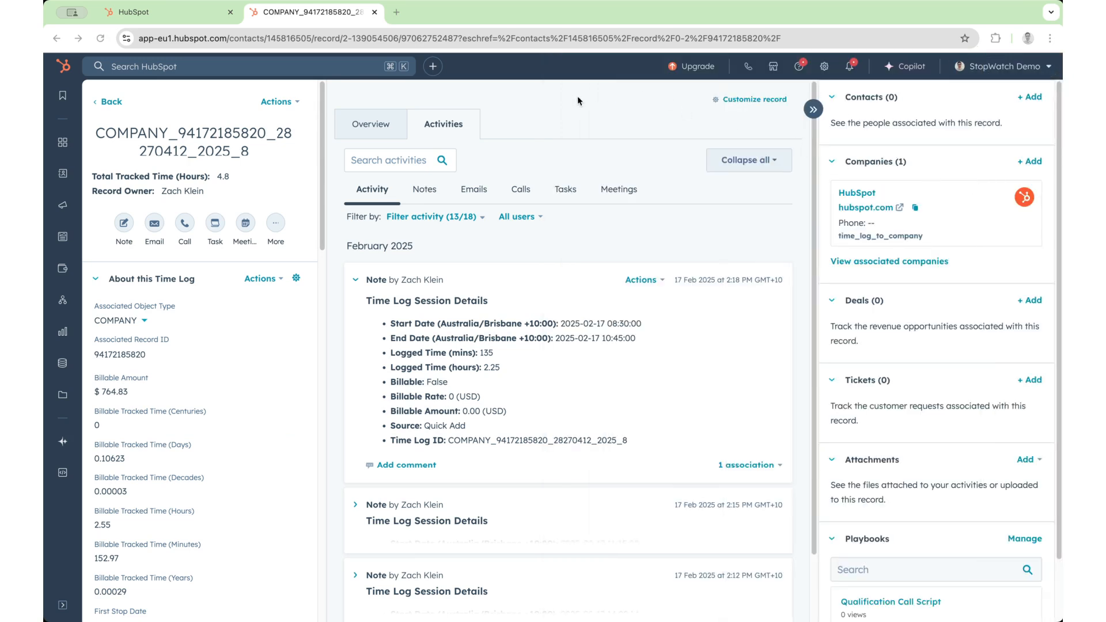
- Open the StopWatch app settings from the company record and set Round Up To Nearest to 30 minutes
left_click(177, 13)
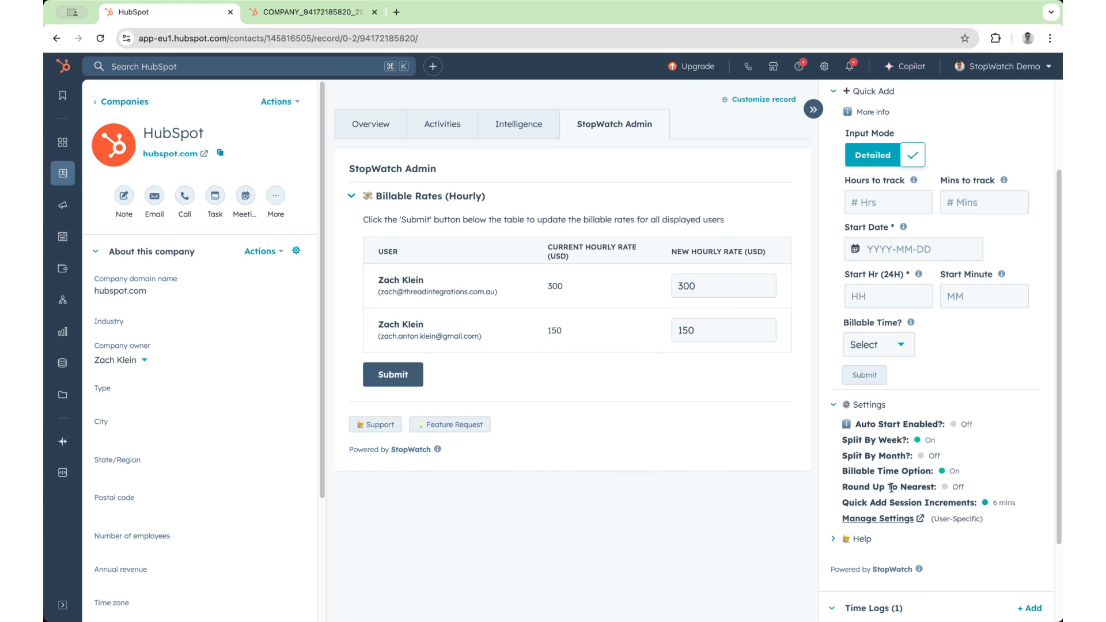
left_click_drag(843, 487, 985, 485)
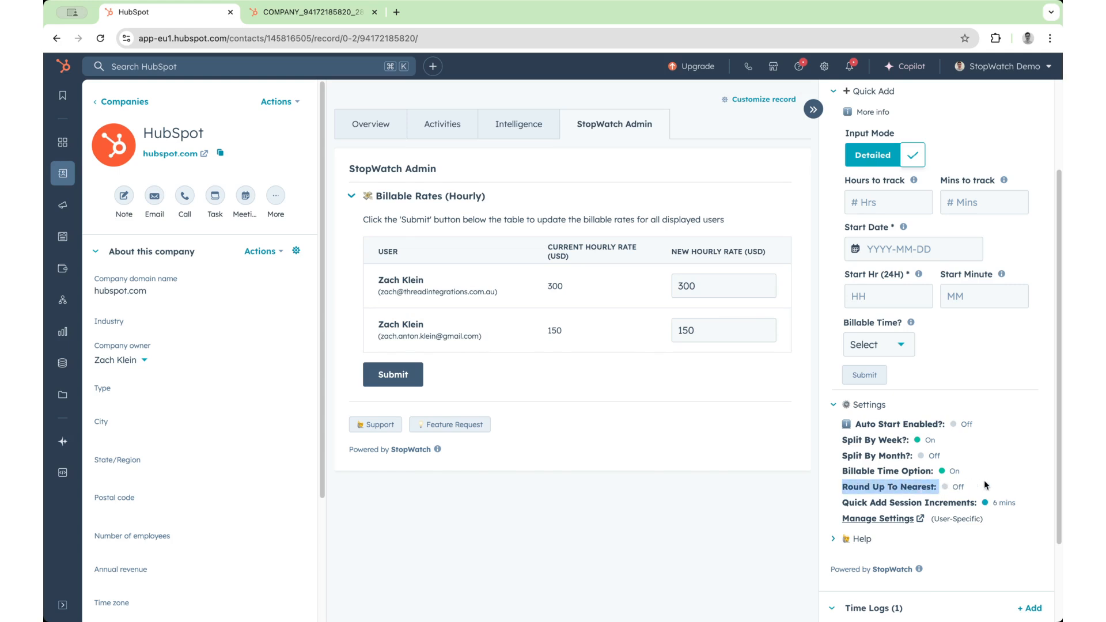
left_click(900, 519)
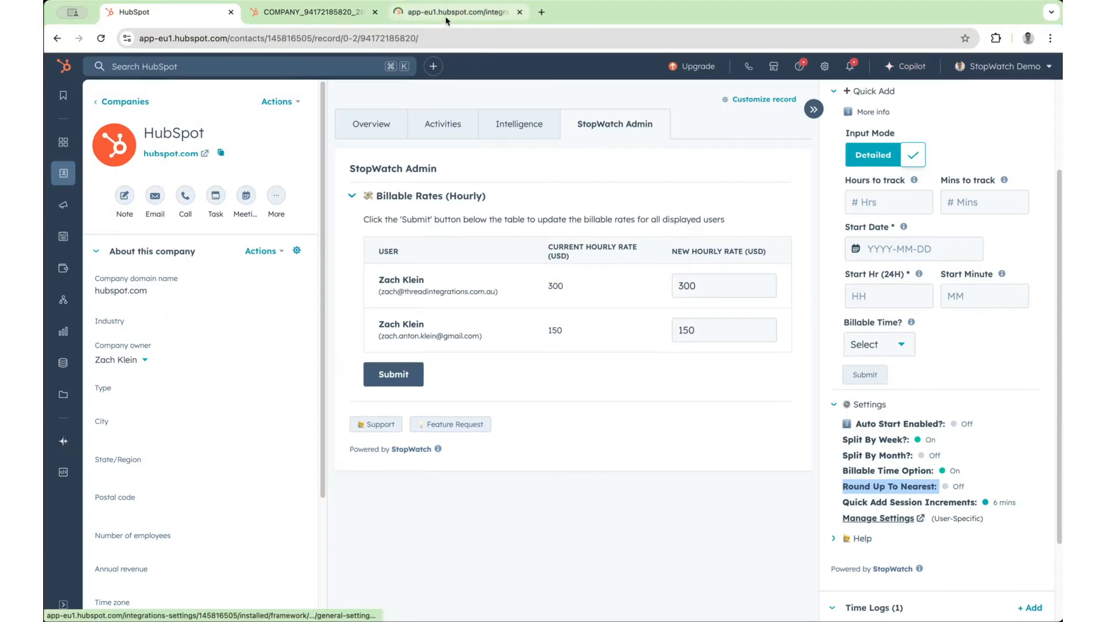
left_click(446, 14)
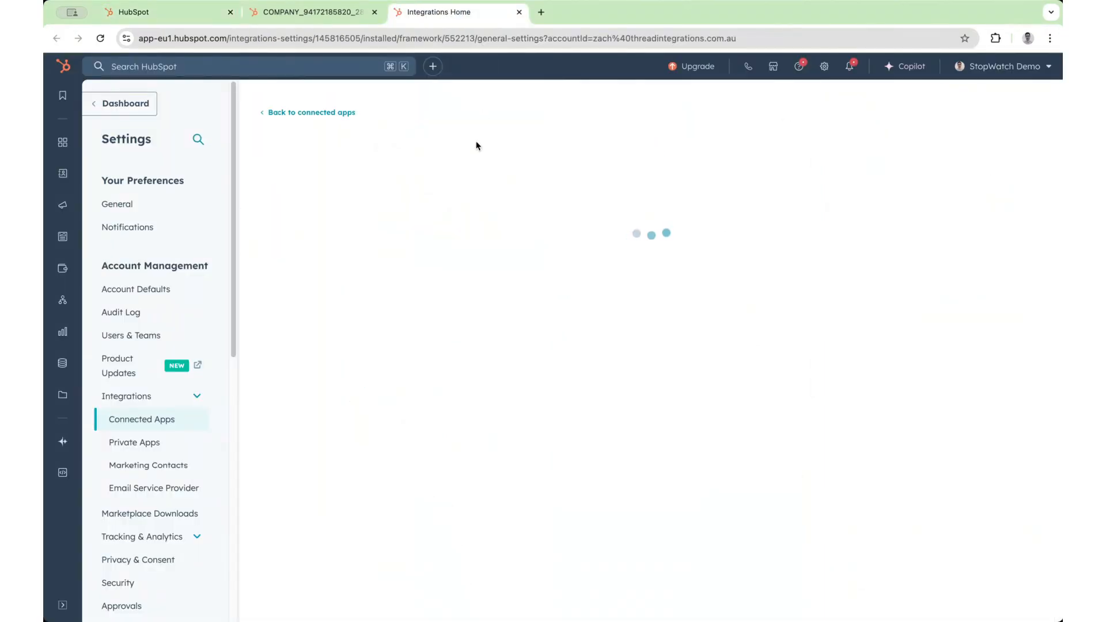
scroll(597, 322, "down", 3)
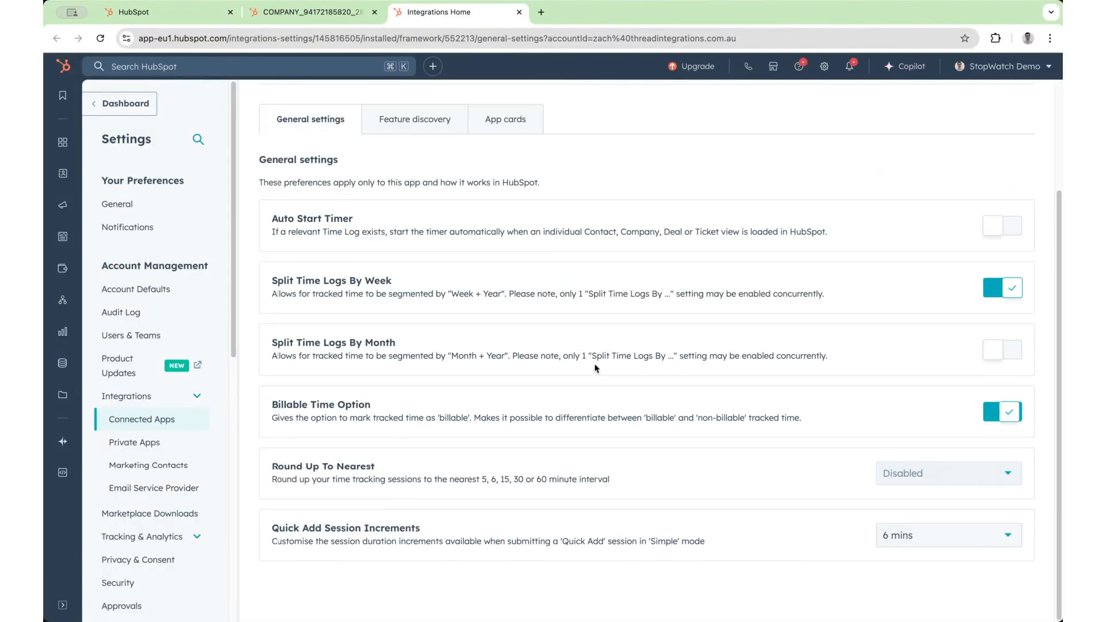
left_click(902, 463)
left_click(917, 431)
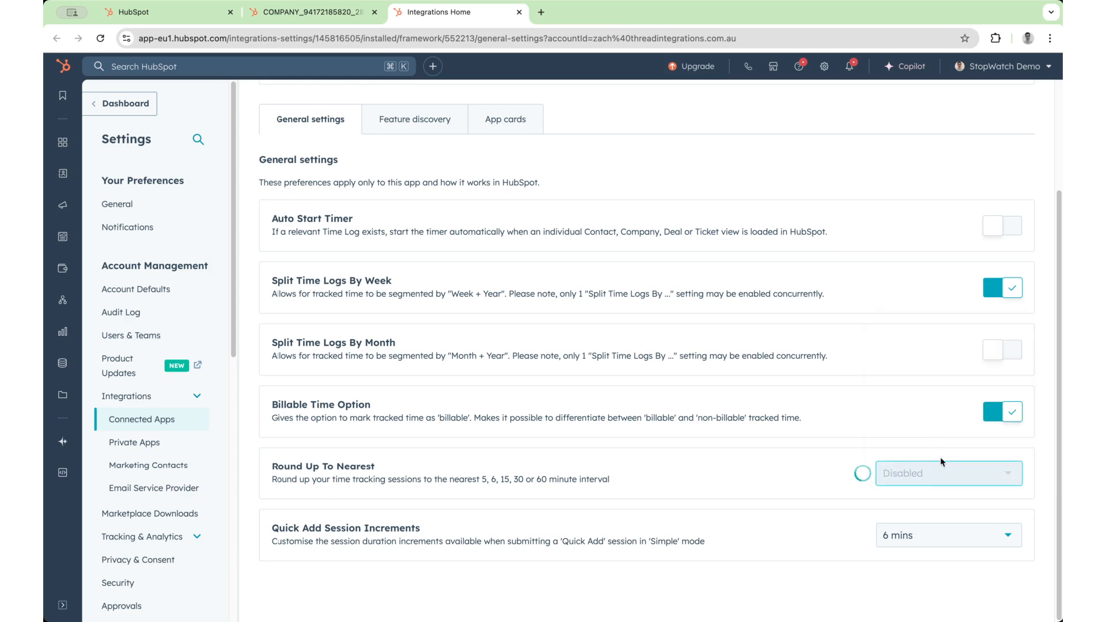
- Refresh the company record and track a few seconds of billable time with the StopWatch timer, stopping it at the end
left_click(191, 13)
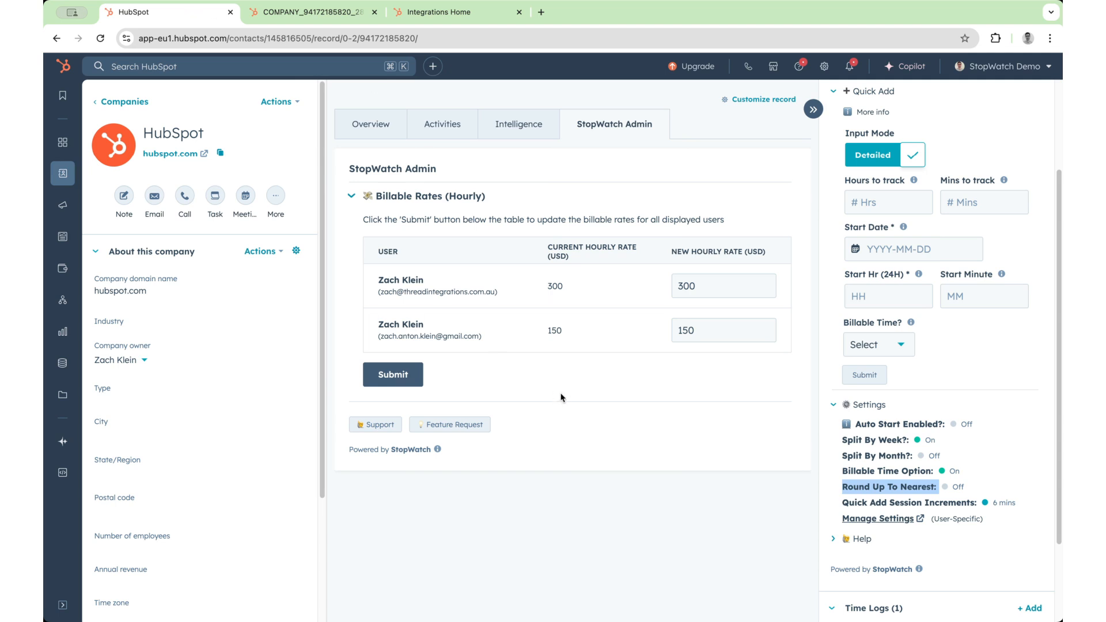
key("super+r")
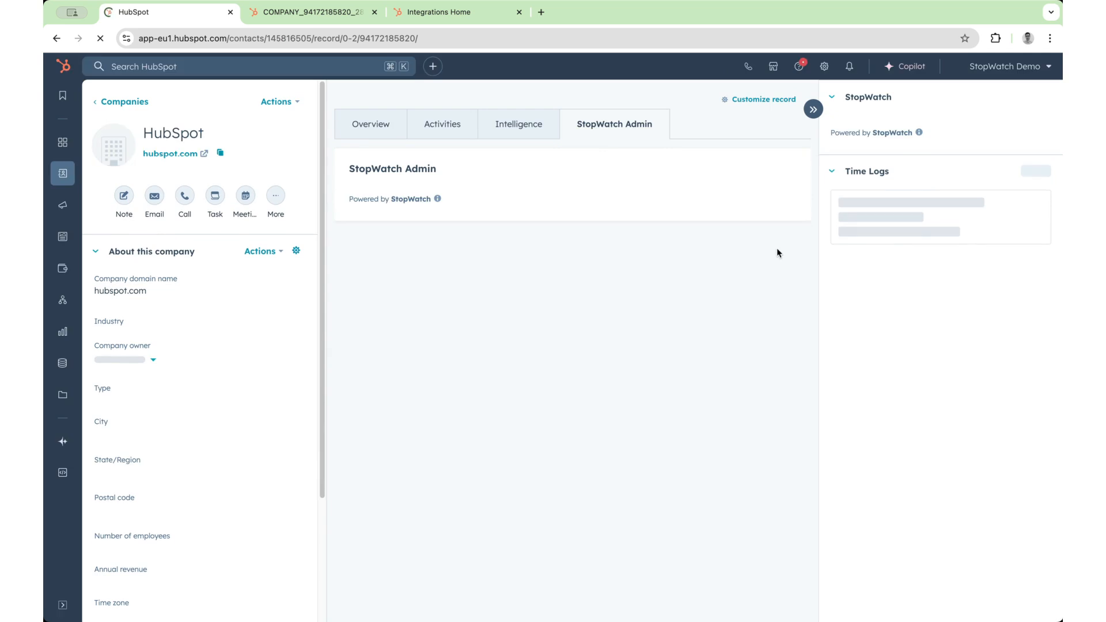
mouse_move(888, 197)
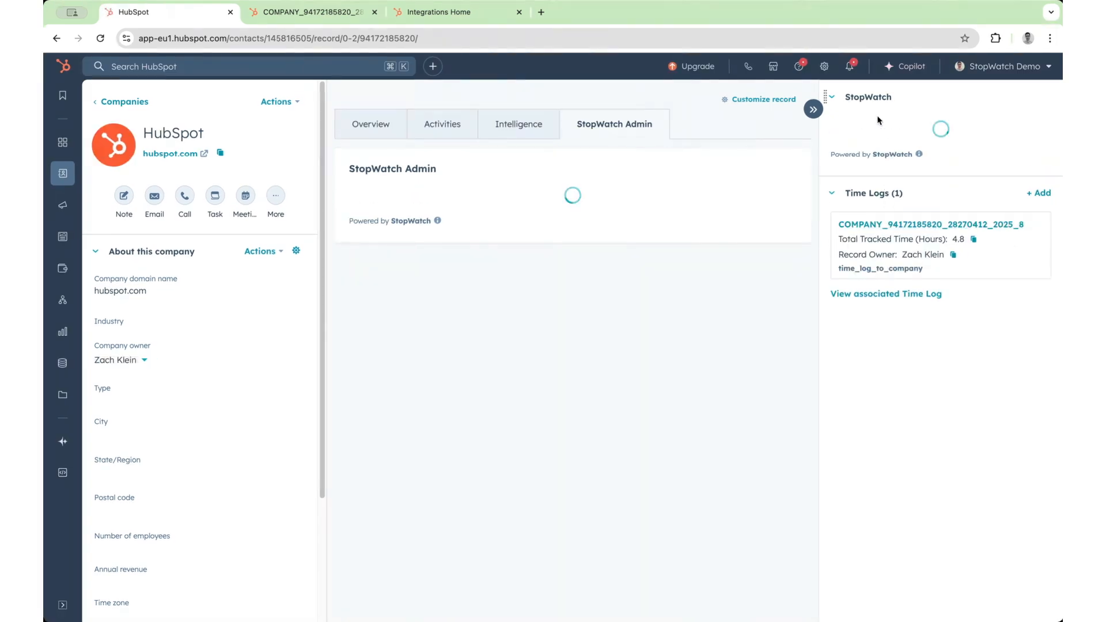
left_click(854, 157)
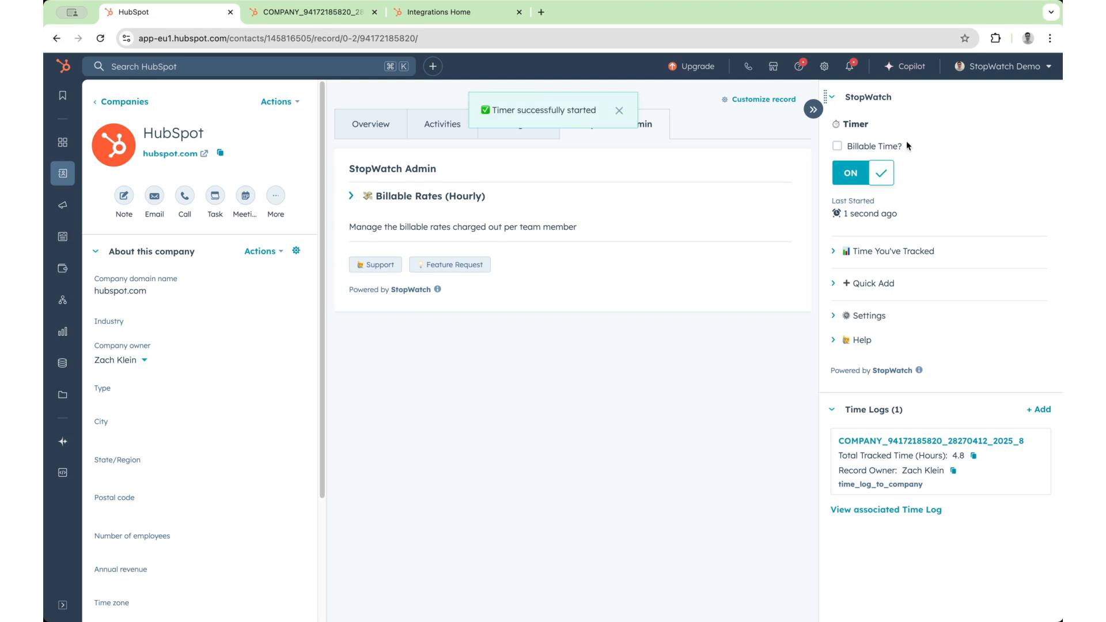
left_click(864, 174)
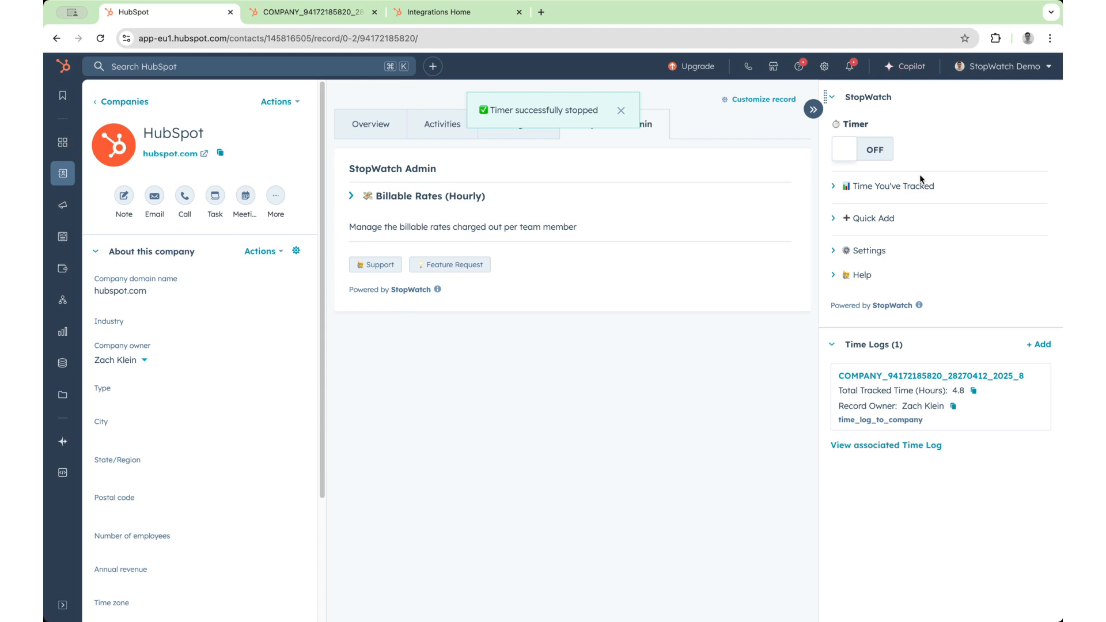
- Refresh the time log record and examine the session details note of the latest timer session for its rounded-up time
left_click(326, 12)
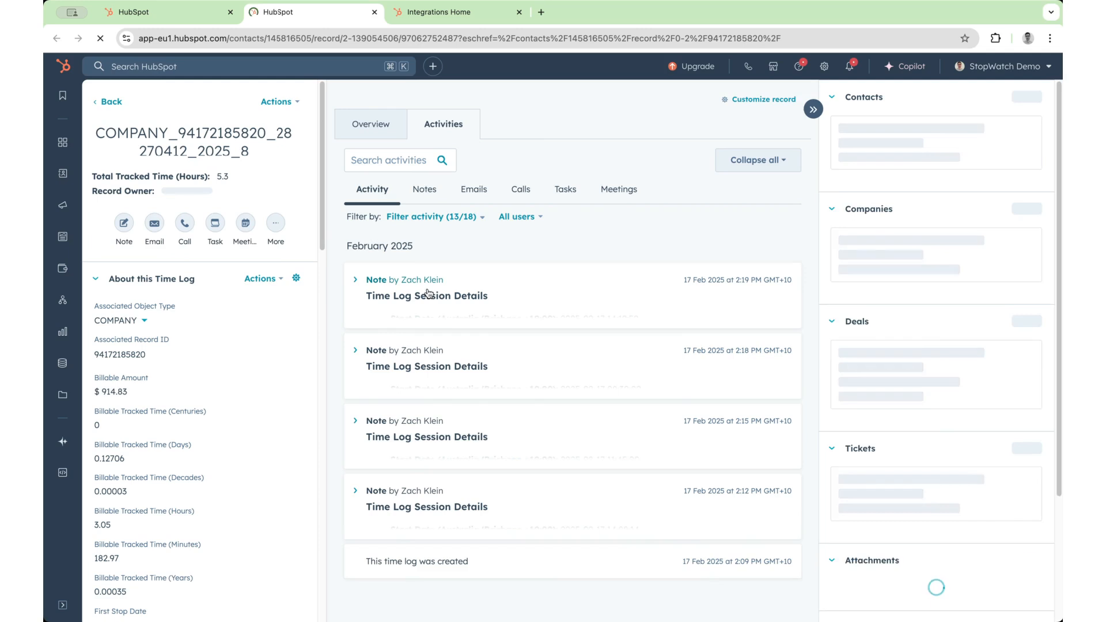
left_click(429, 296)
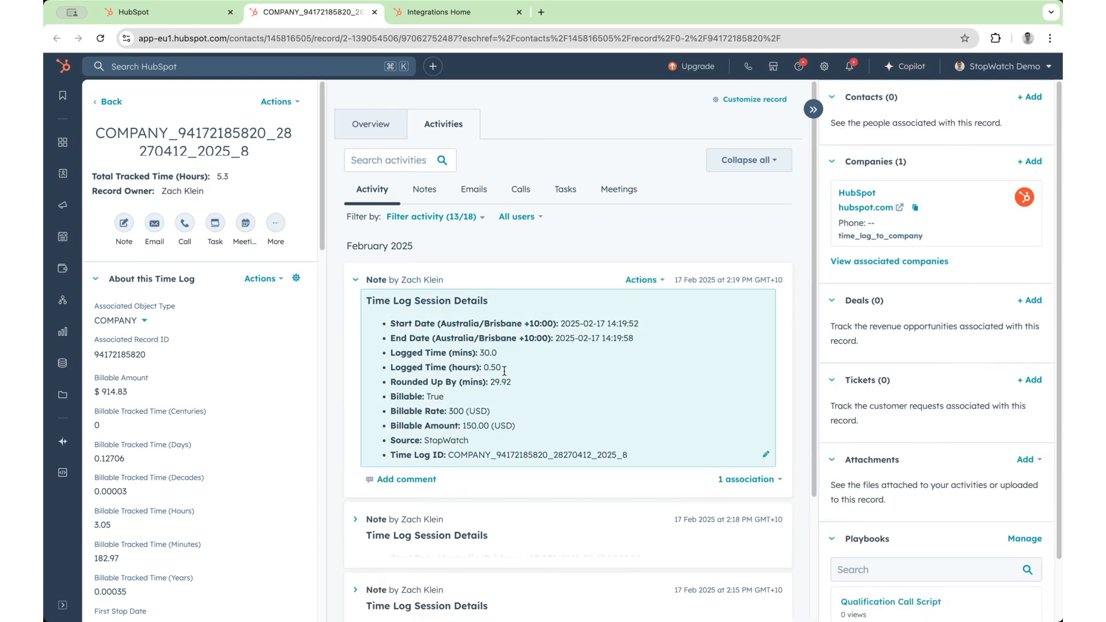